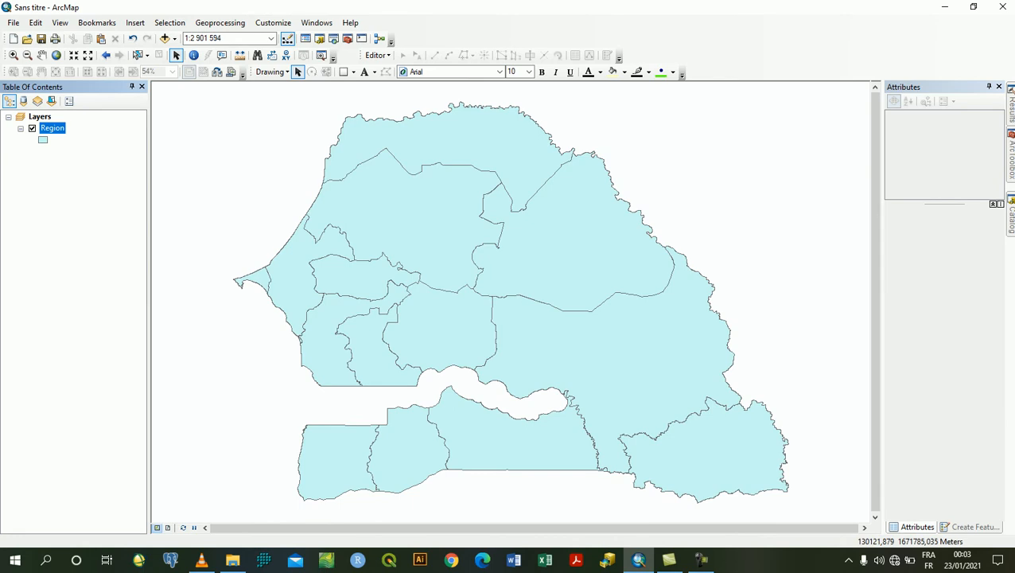
Set the fill of the Region layer's polygon symbol to No Color
click(42, 140)
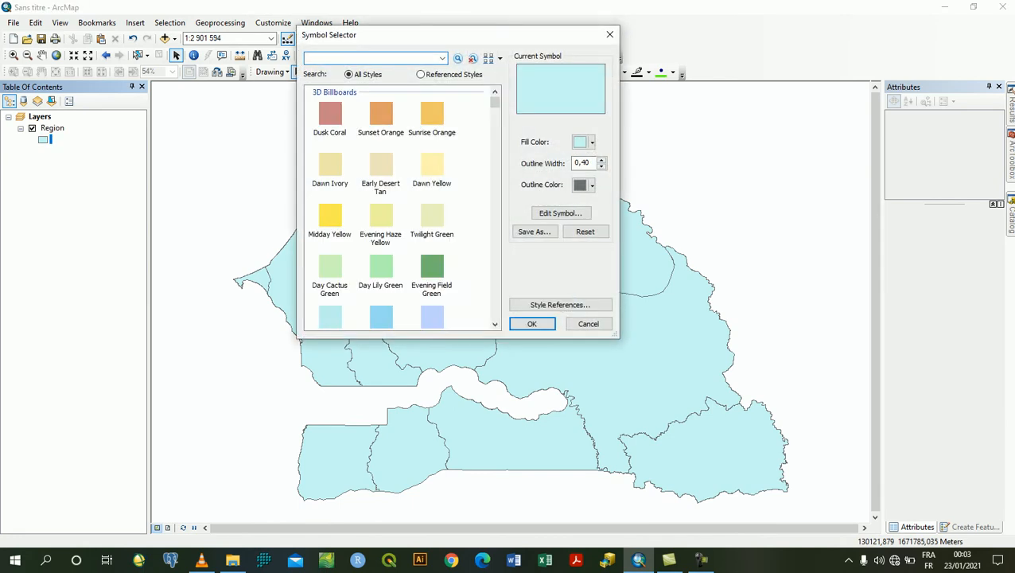
click(592, 142)
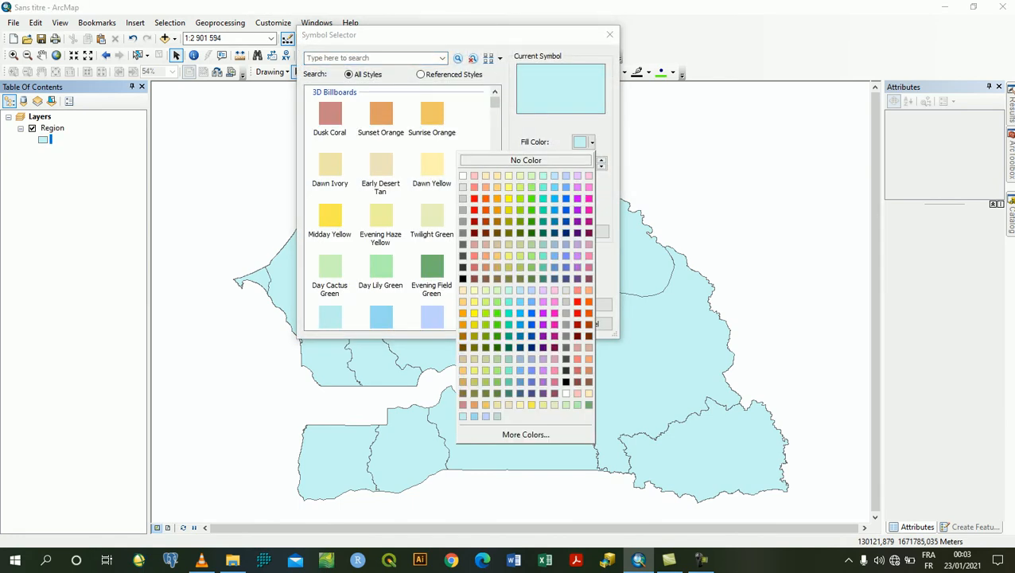
click(525, 160)
click(584, 142)
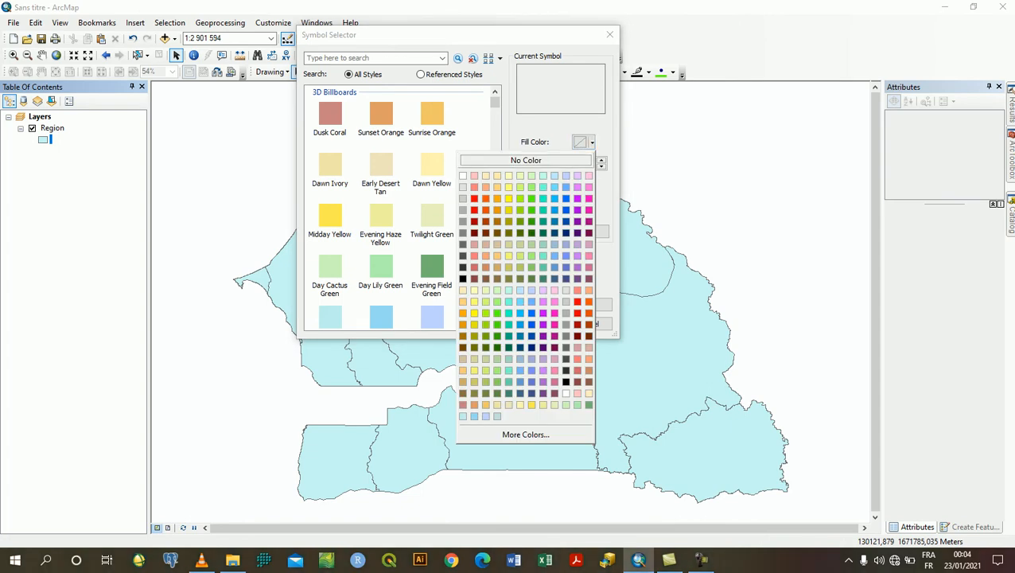
click(526, 161)
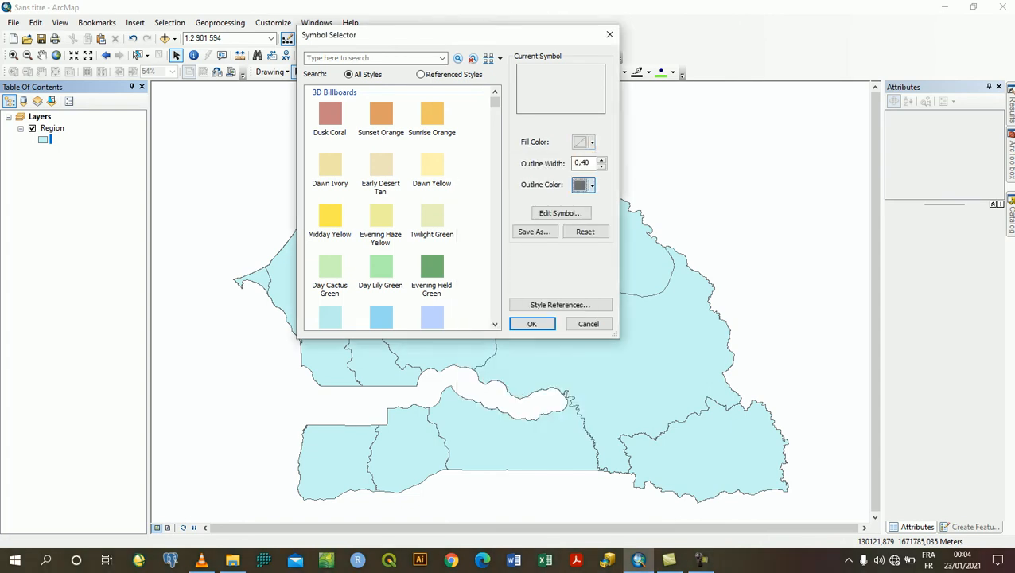
Give the Region symbol a black outline with a width of 1 and apply the symbol changes
click(591, 185)
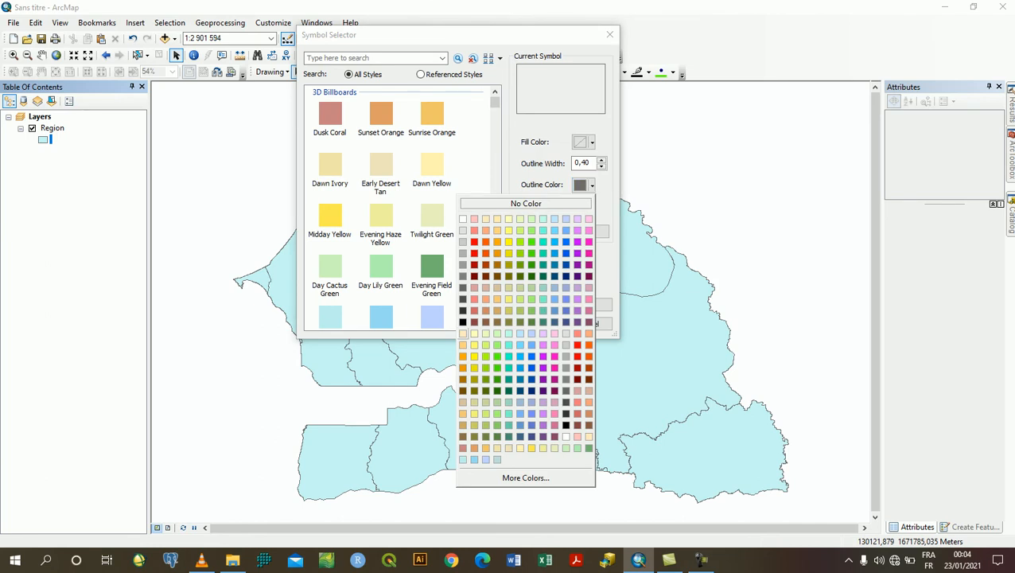
click(463, 322)
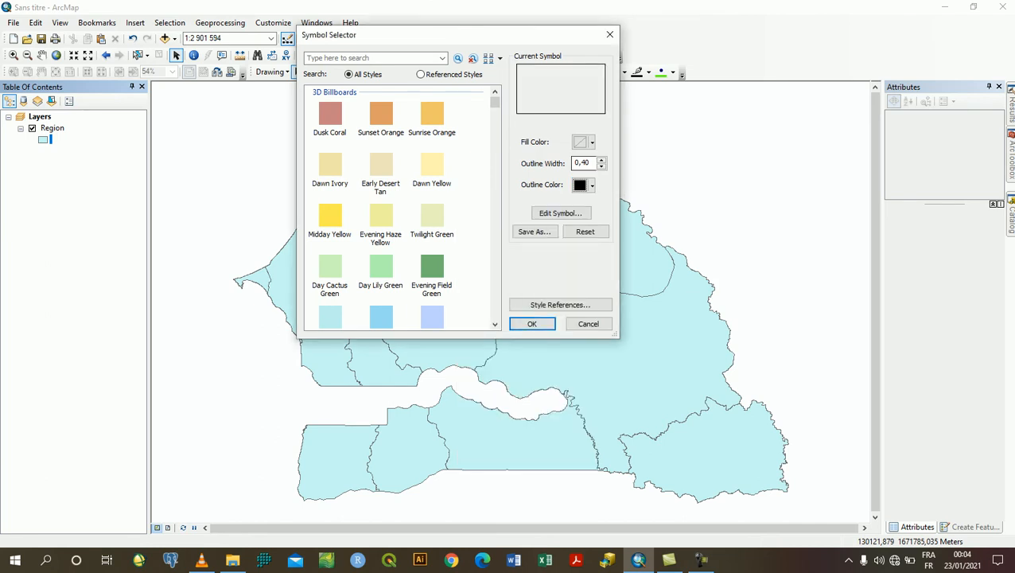
click(602, 160)
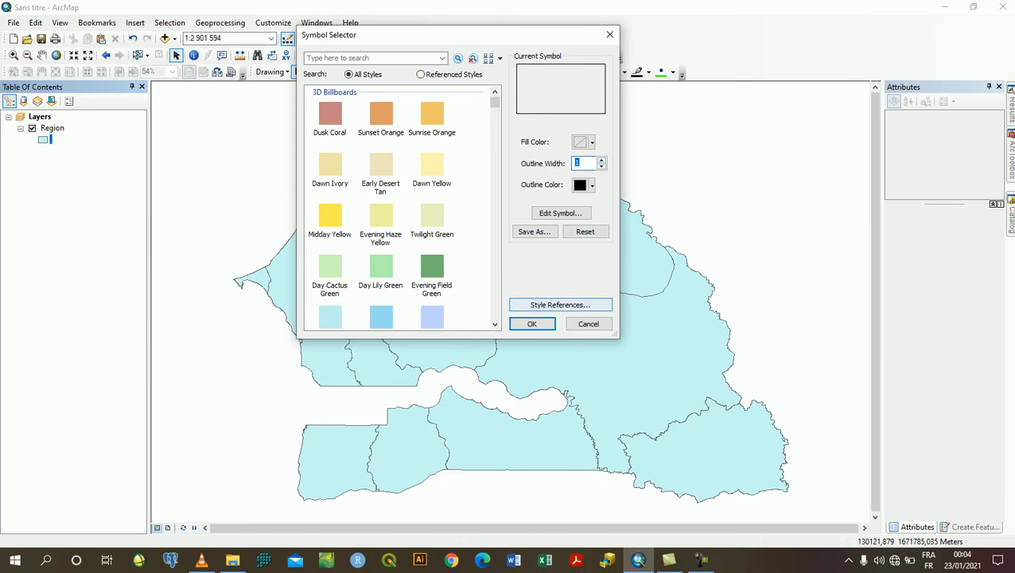
click(532, 324)
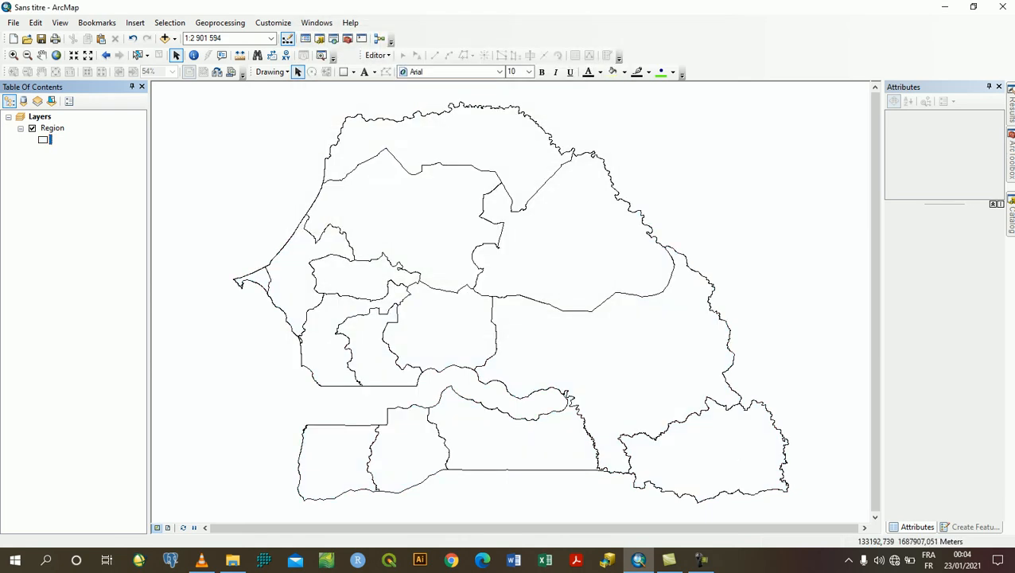
Open the Region layer's attribute table and delete the Superficie field
right_click(52, 128)
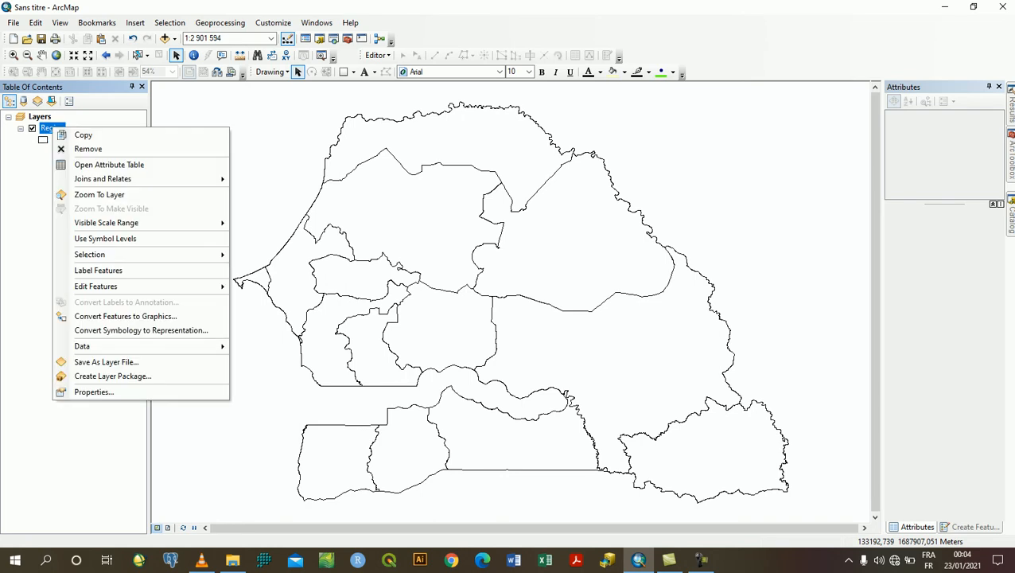
click(109, 164)
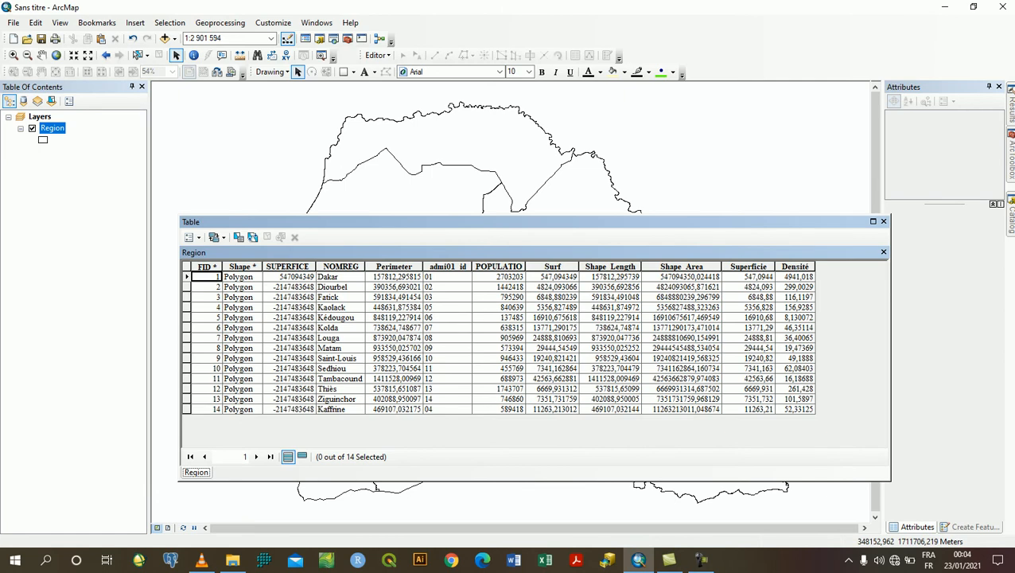
click(748, 267)
right_click(761, 265)
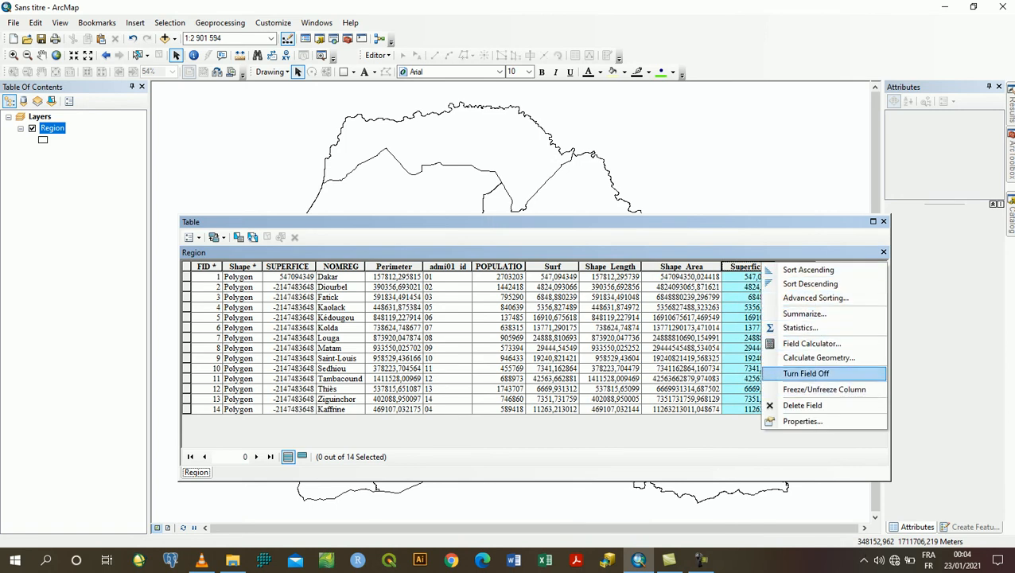
click(796, 405)
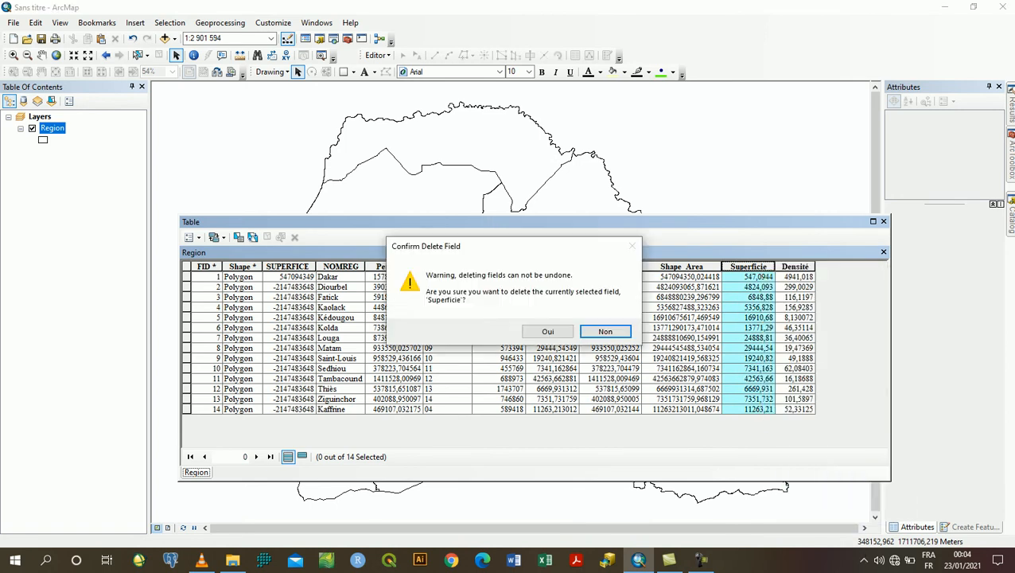
click(605, 330)
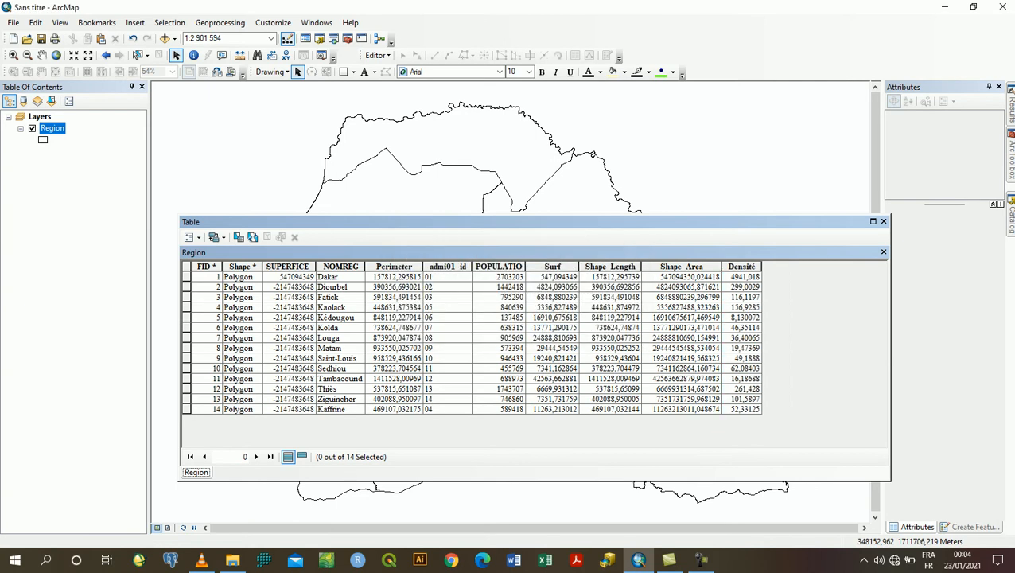
Delete the Densité field from the Region attribute table
right_click(741, 266)
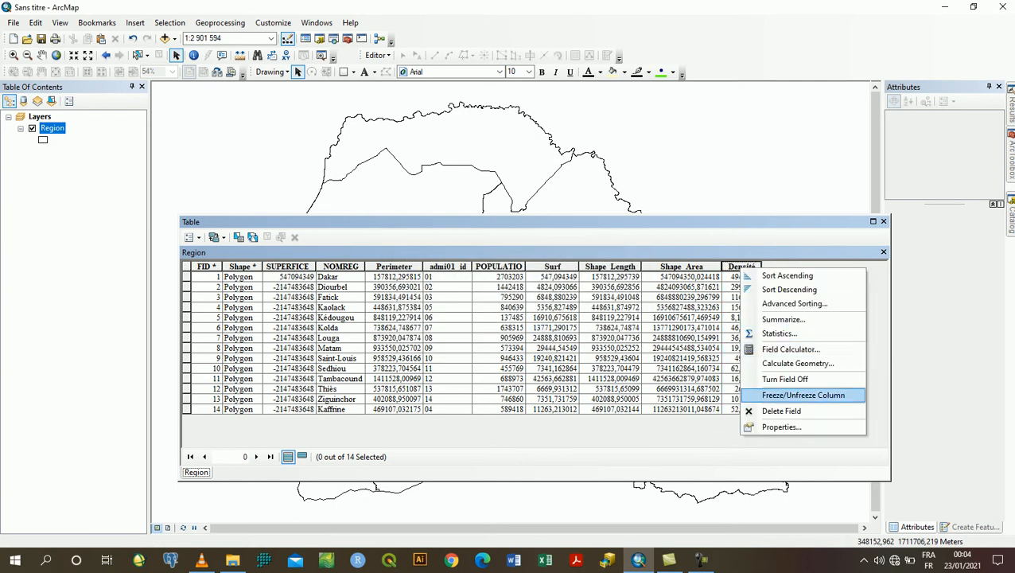
click(784, 411)
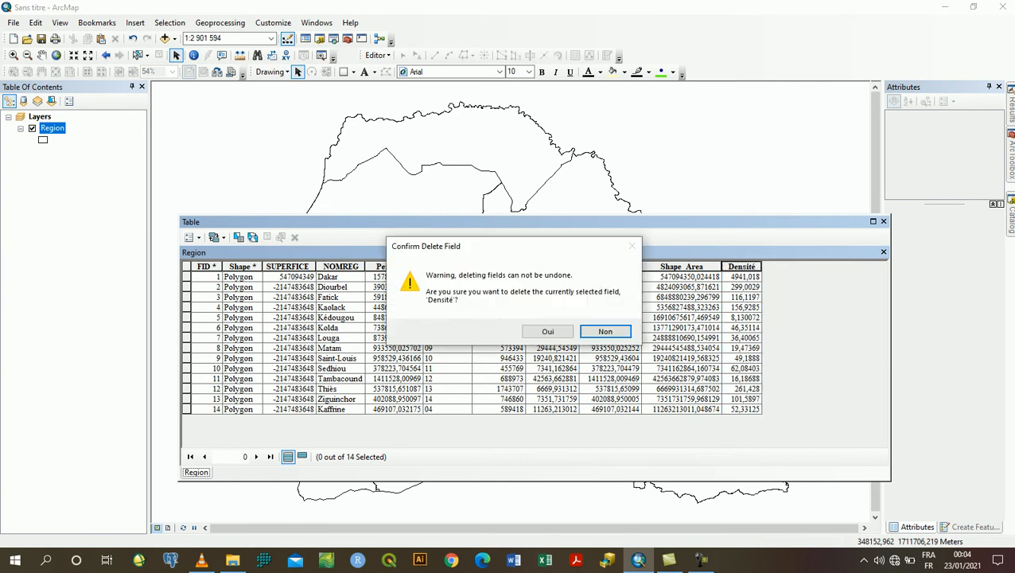
click(548, 331)
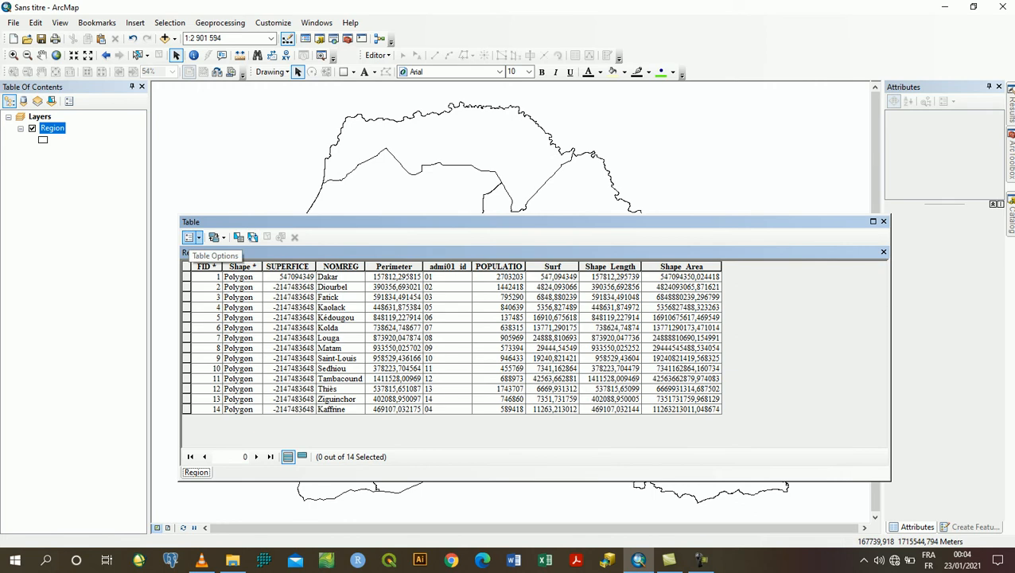
Add a new field named Superficie with type Float to the Region attribute table
click(190, 238)
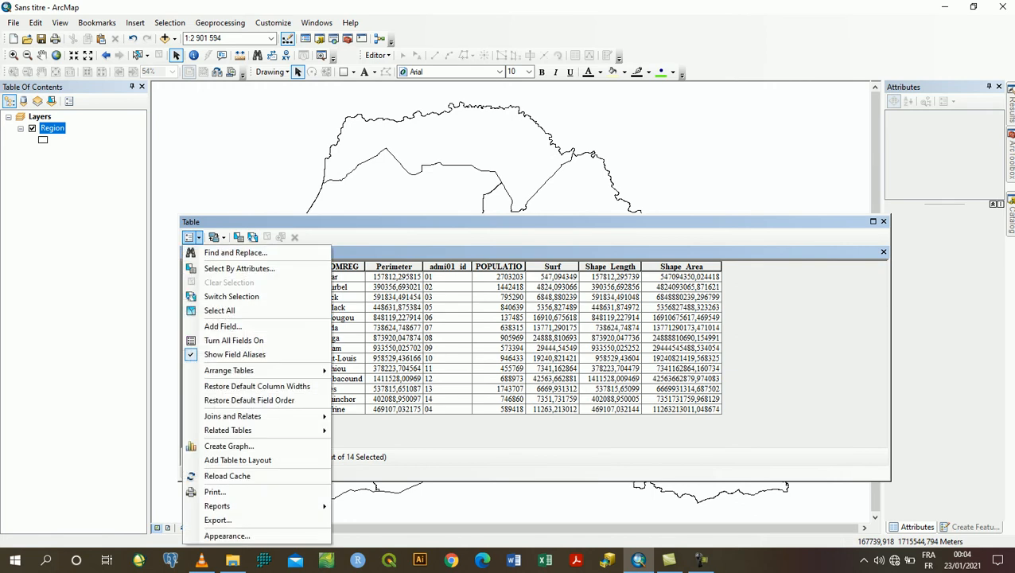
click(219, 327)
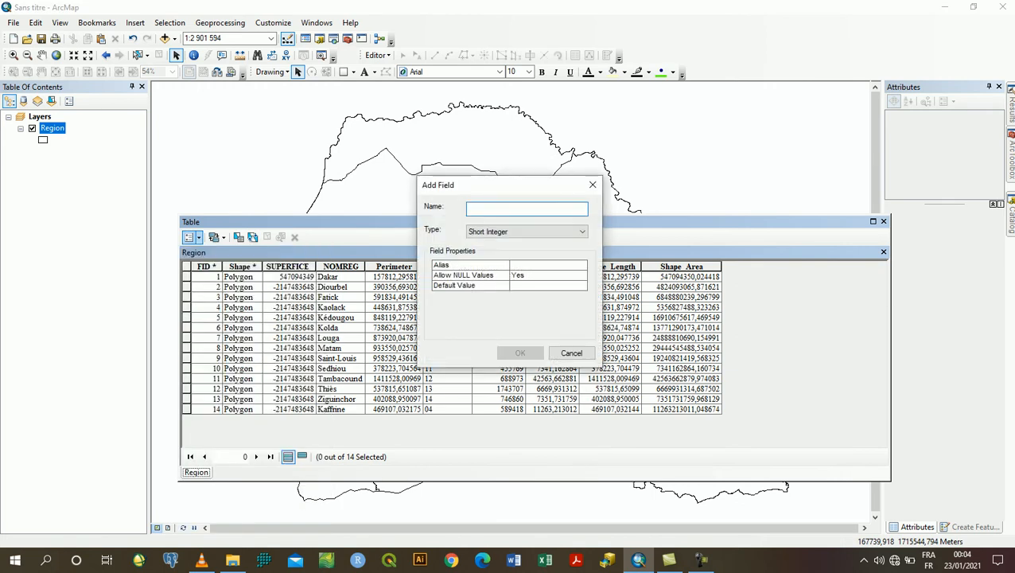
text(Su)
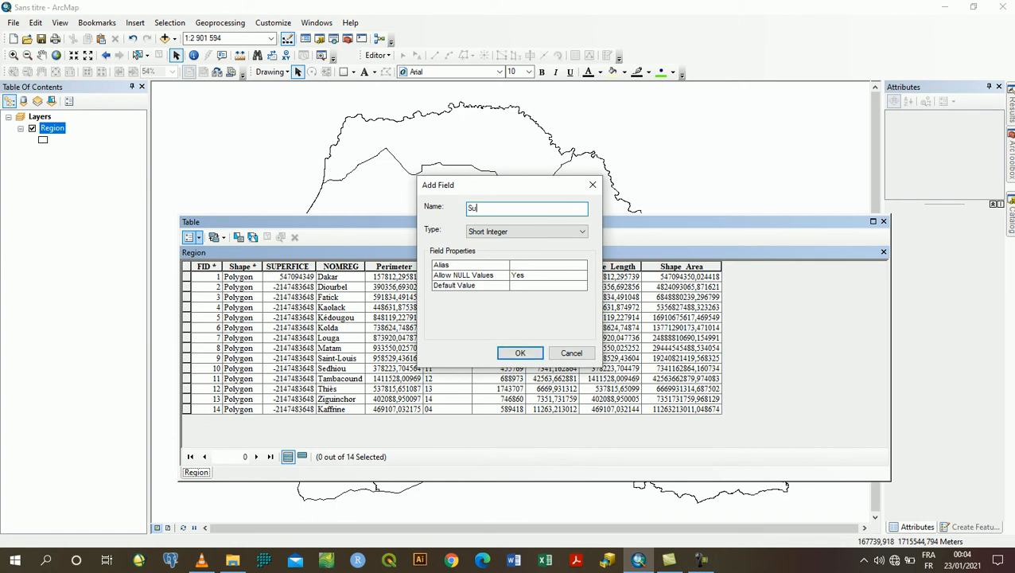
text(perficie)
click(581, 231)
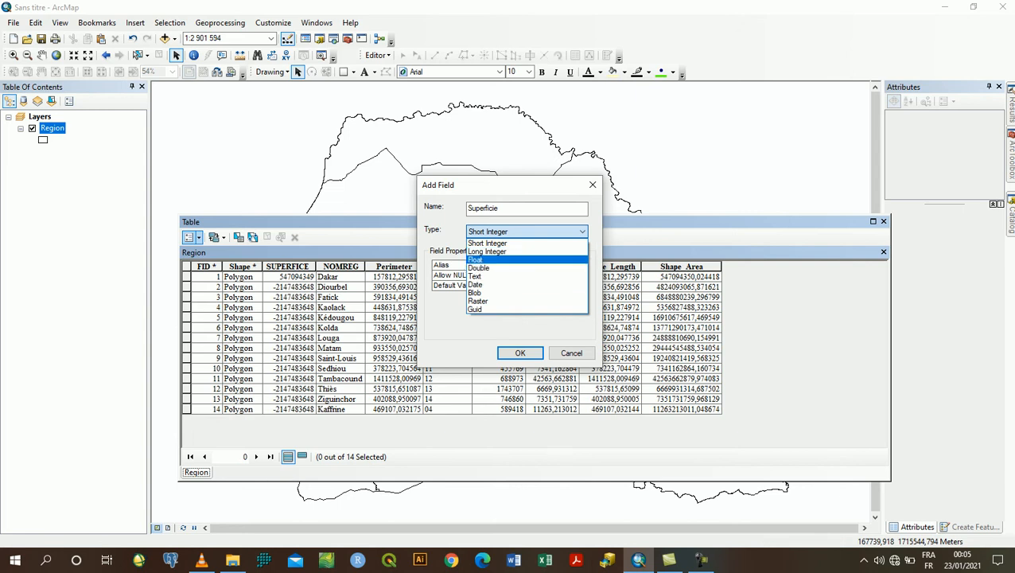
click(509, 260)
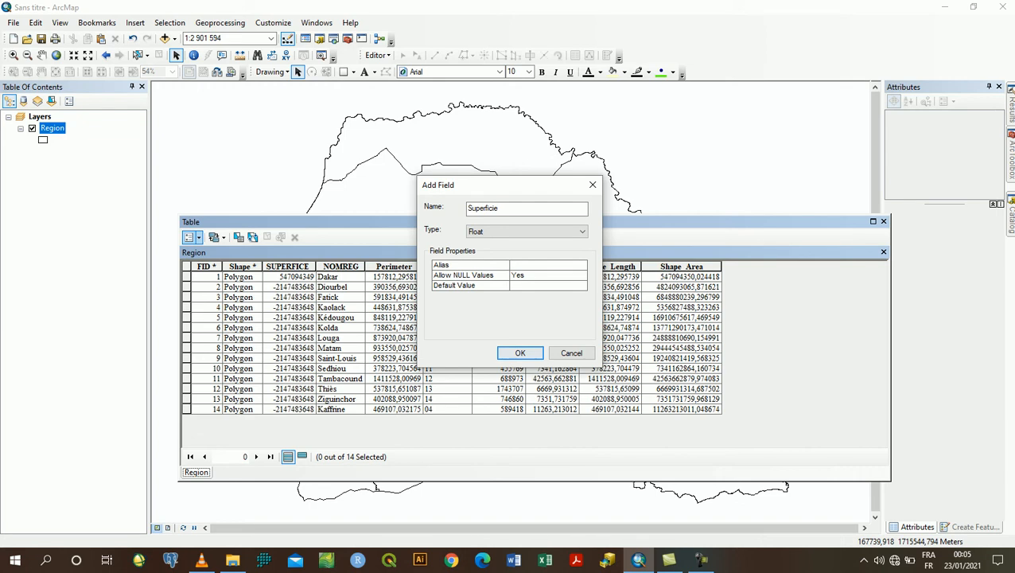
click(519, 352)
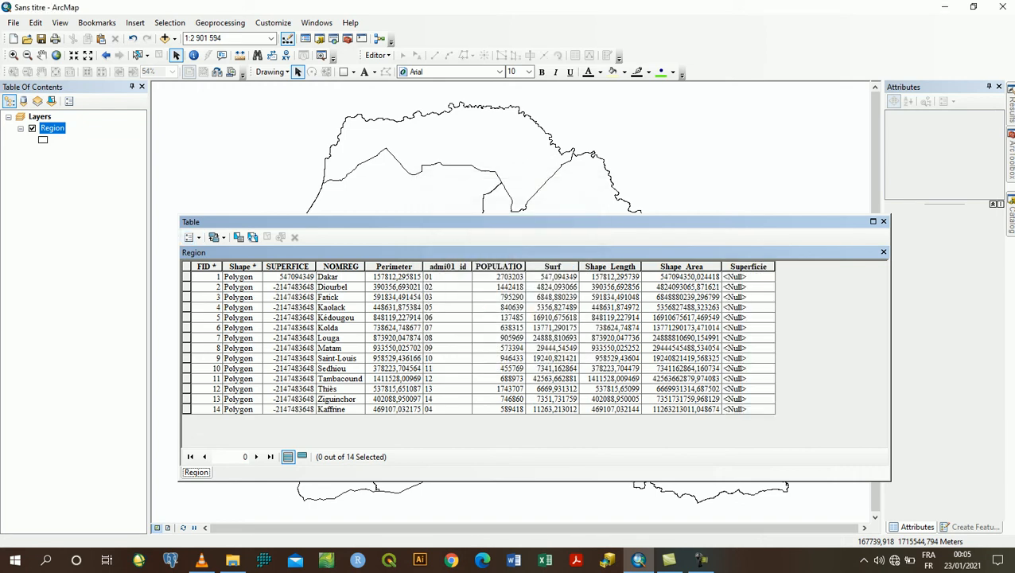
Calculate the polygon area in square kilometers for the Superficie field, using the data source's coordinate system
click(749, 267)
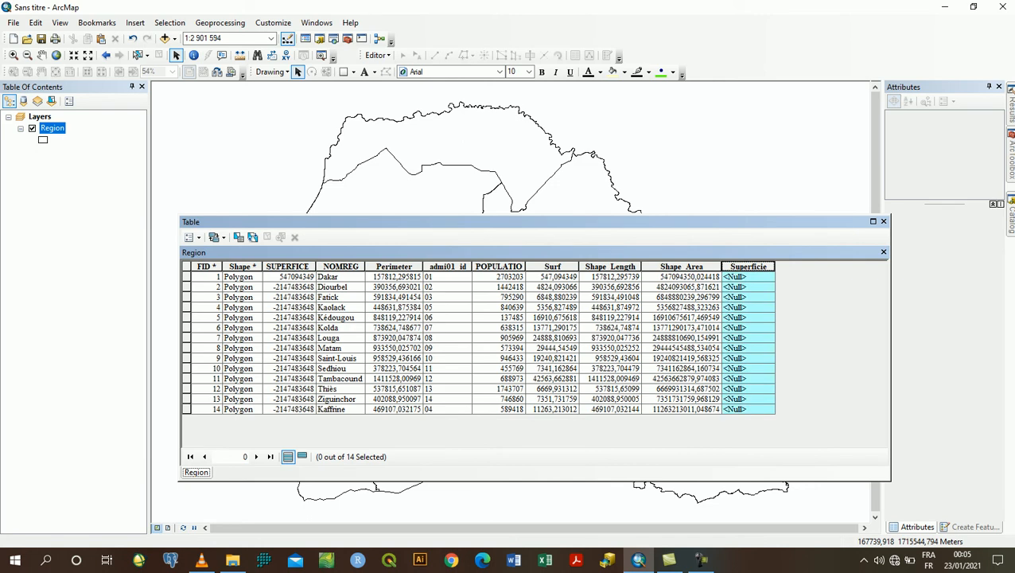
click(748, 287)
right_click(749, 266)
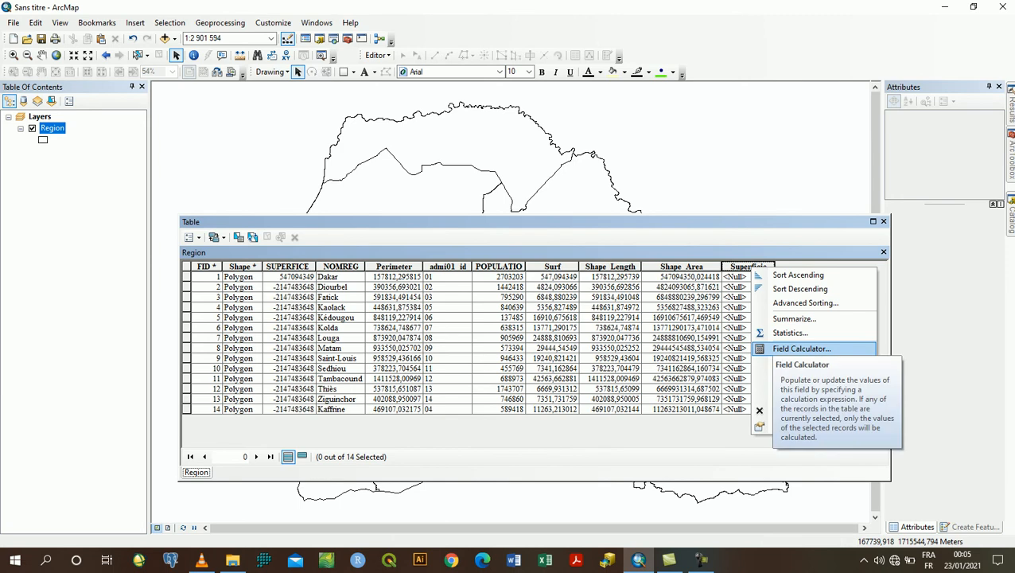
click(807, 363)
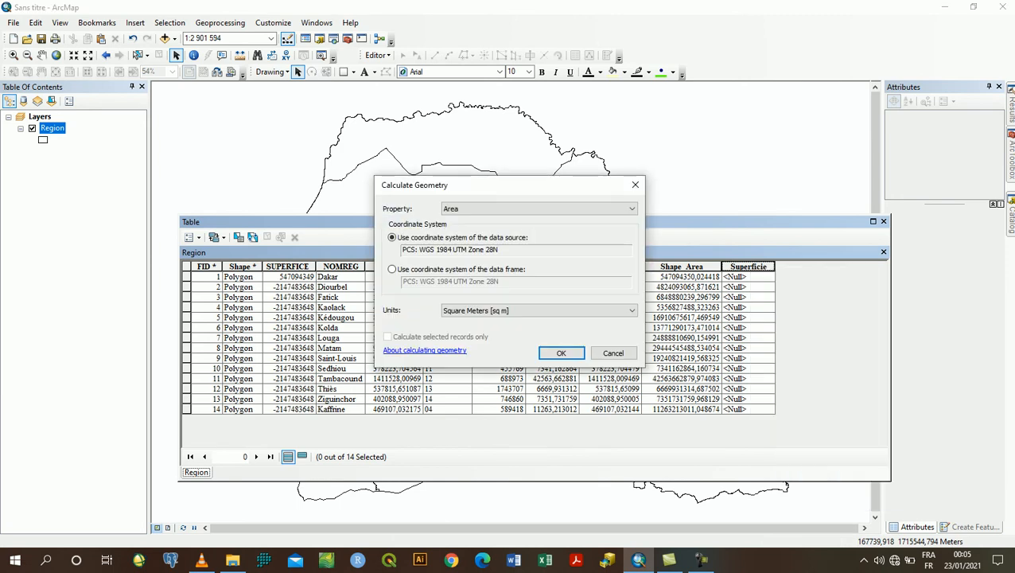
click(631, 208)
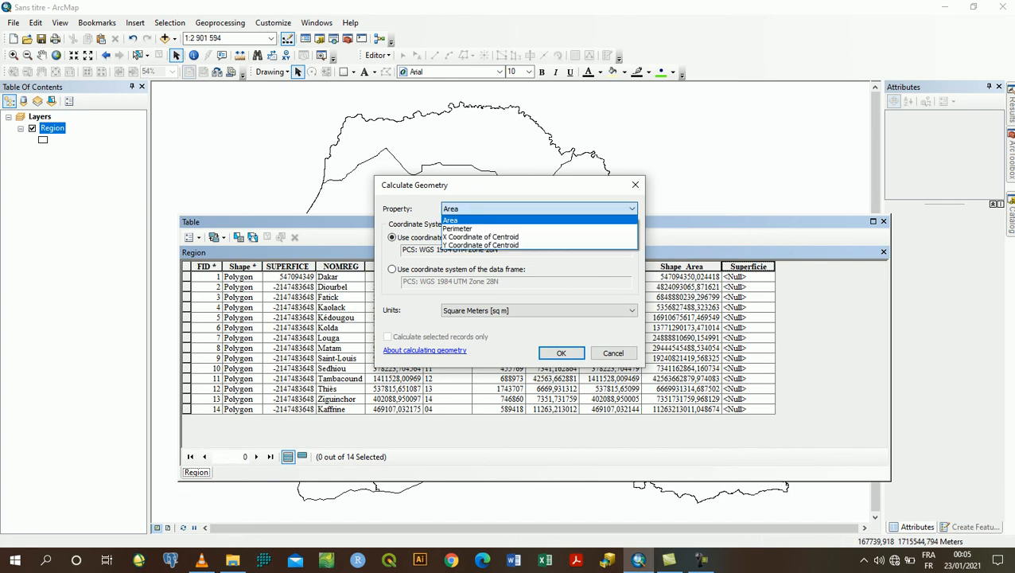
click(631, 208)
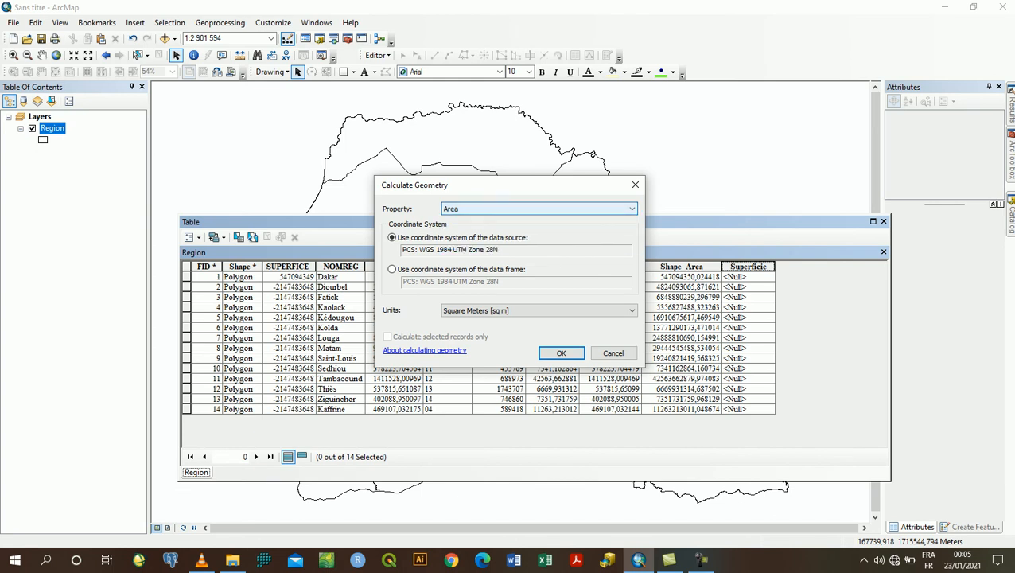
click(631, 209)
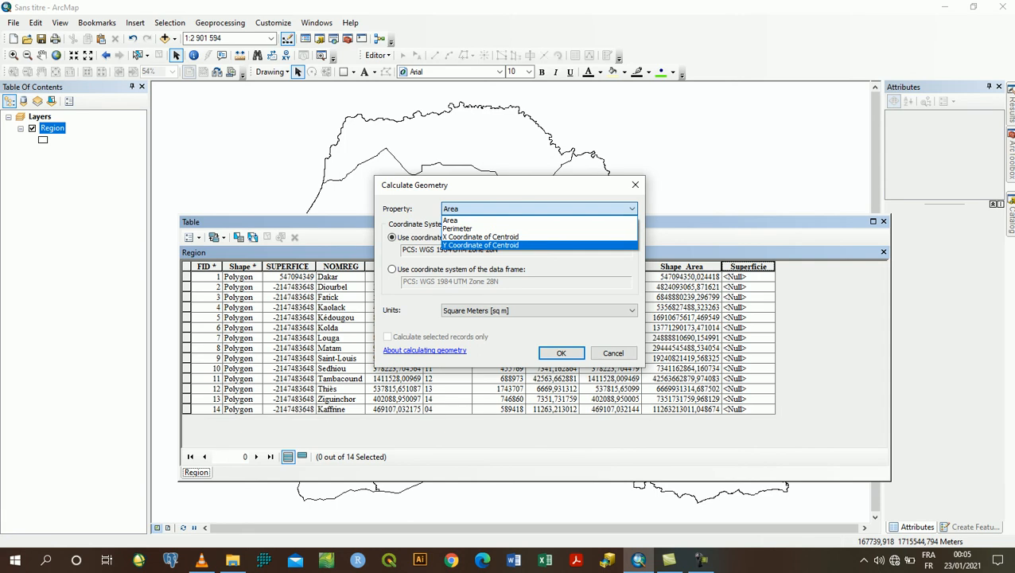
click(475, 220)
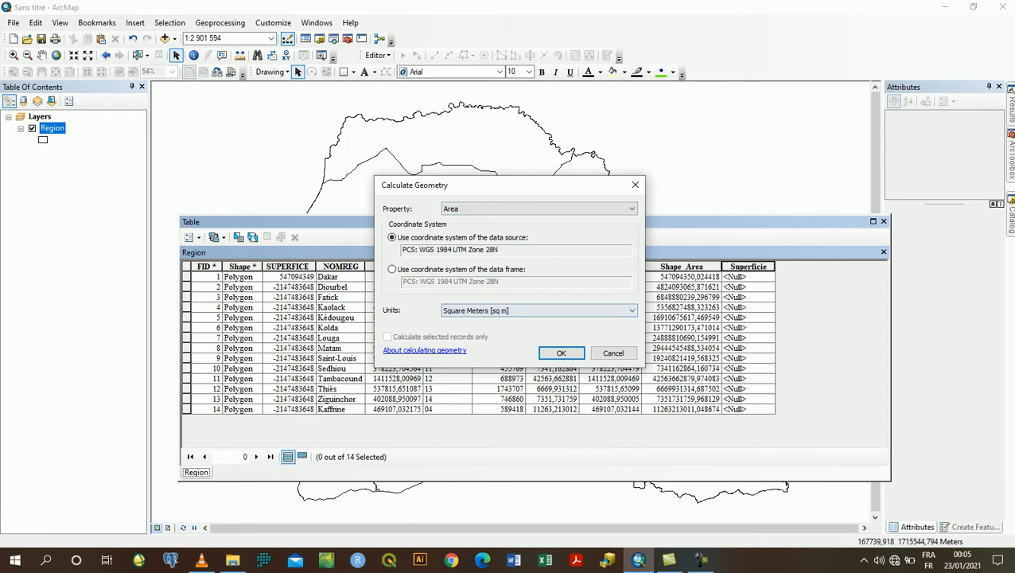
click(538, 310)
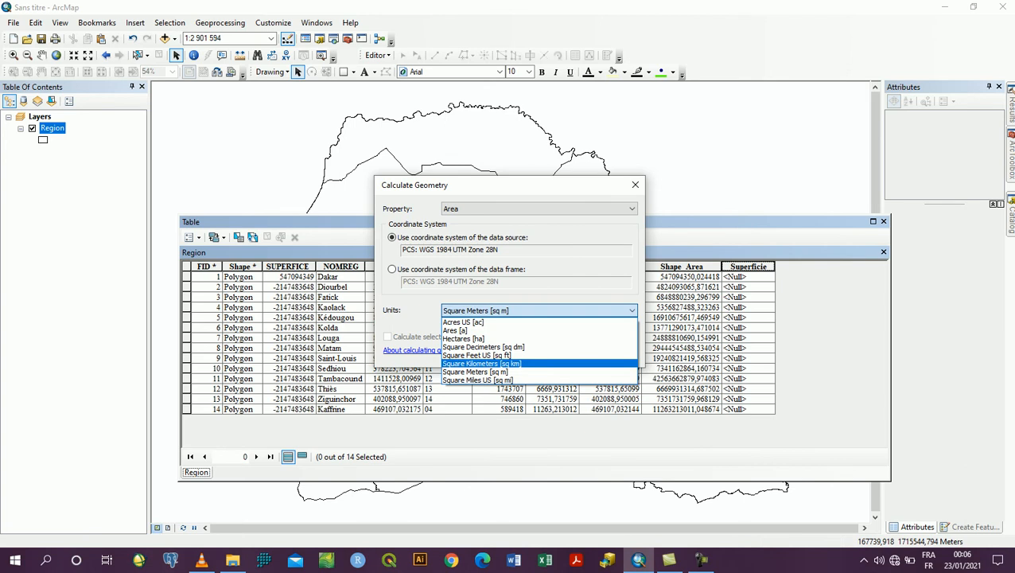
click(482, 364)
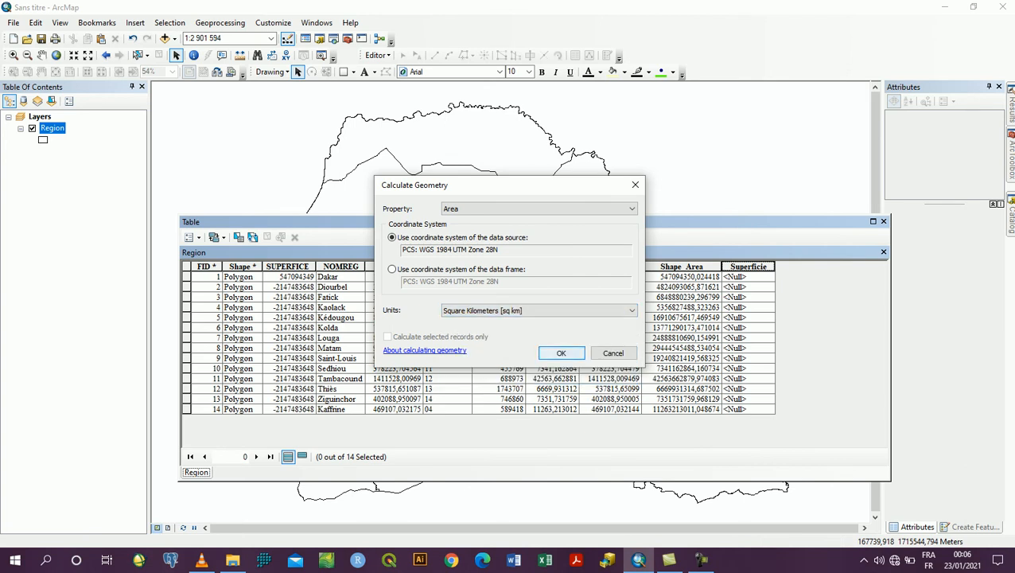
click(561, 352)
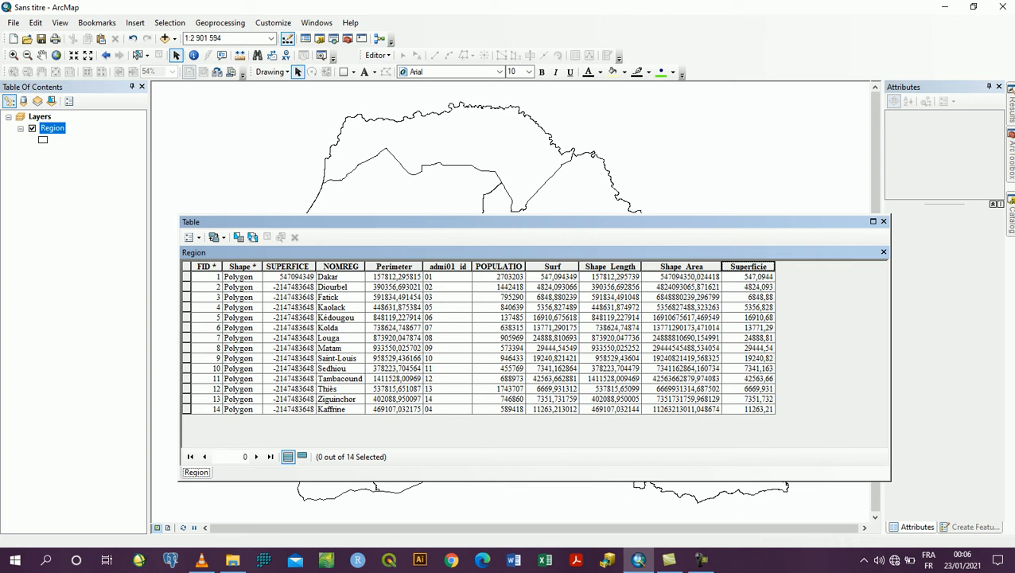
Set the number format of the Superficie field to 2 decimal places
right_click(757, 268)
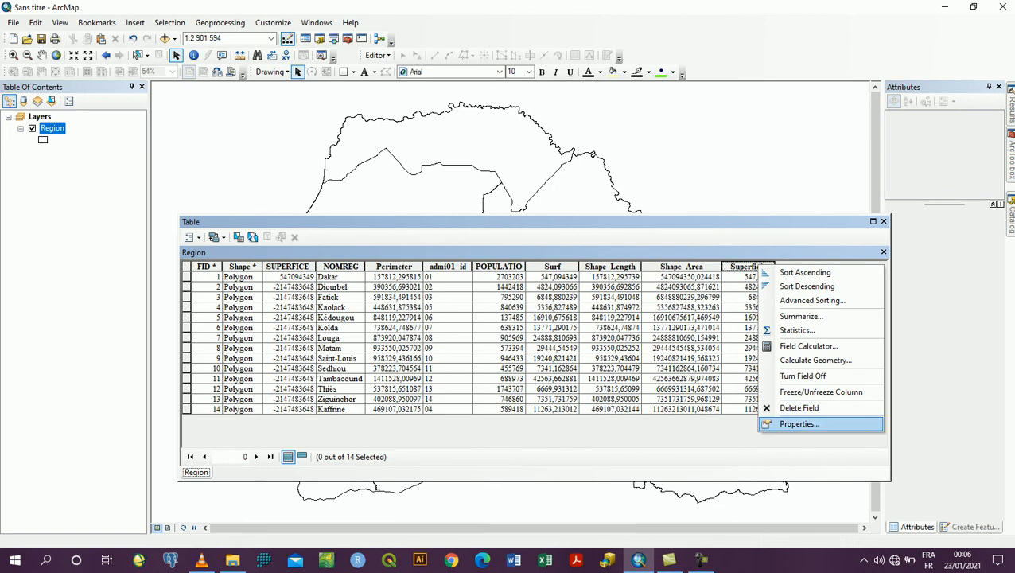
click(798, 424)
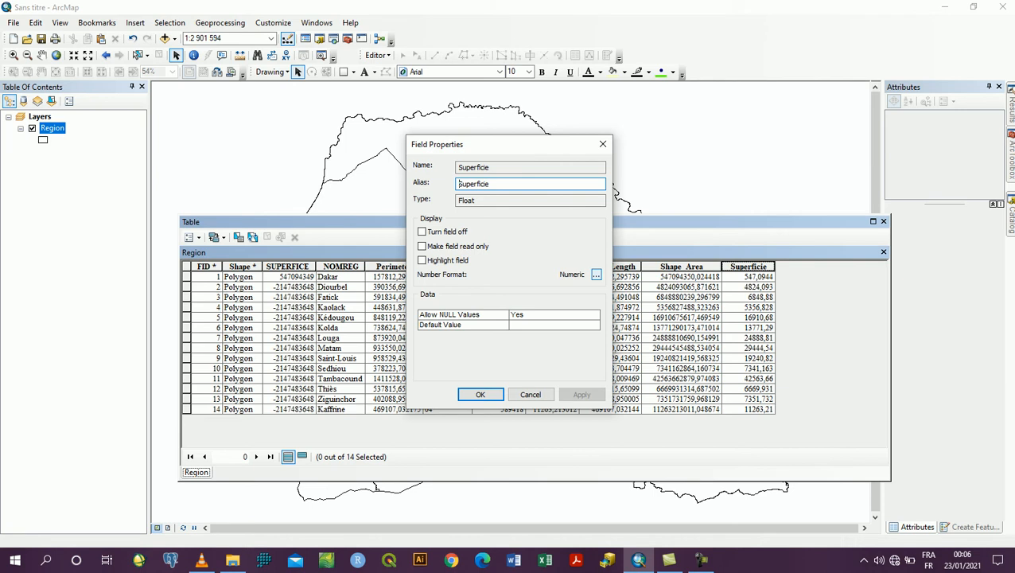
click(596, 274)
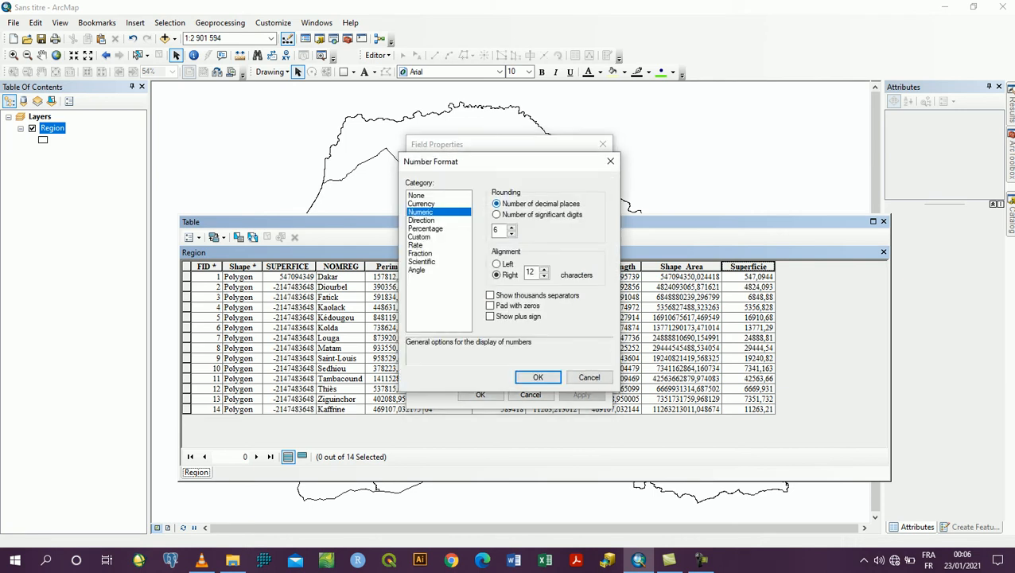
click(512, 234)
click(512, 234)
click(512, 234)
click(511, 234)
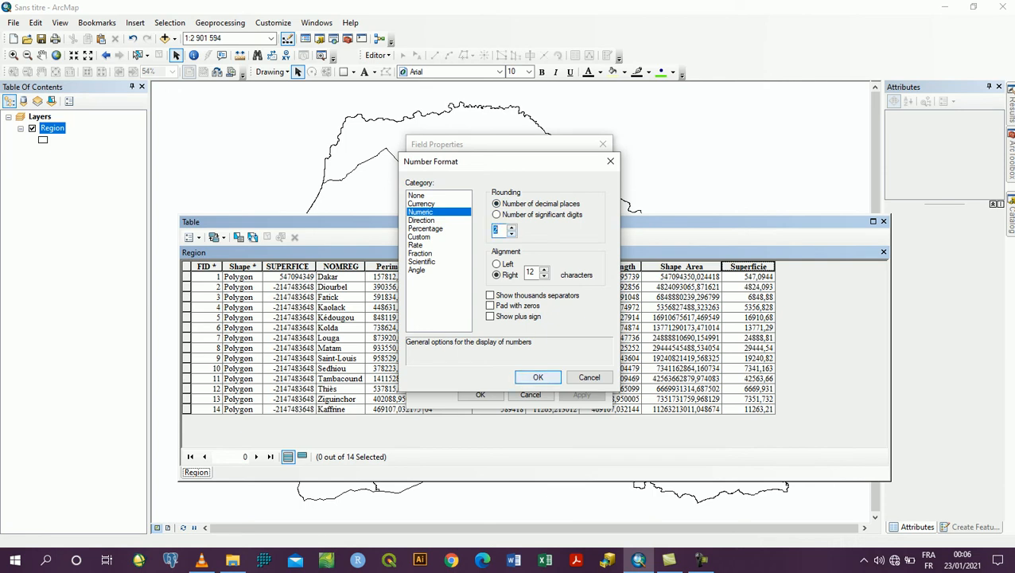
click(538, 377)
click(582, 394)
click(480, 394)
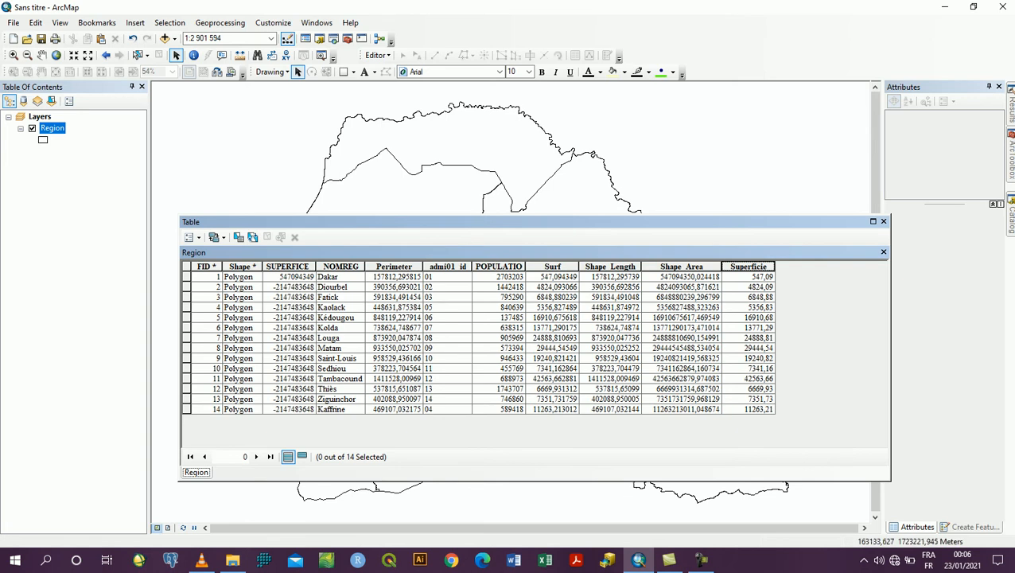
Add a new field named Densité with type Float to the Region attribute table
click(191, 237)
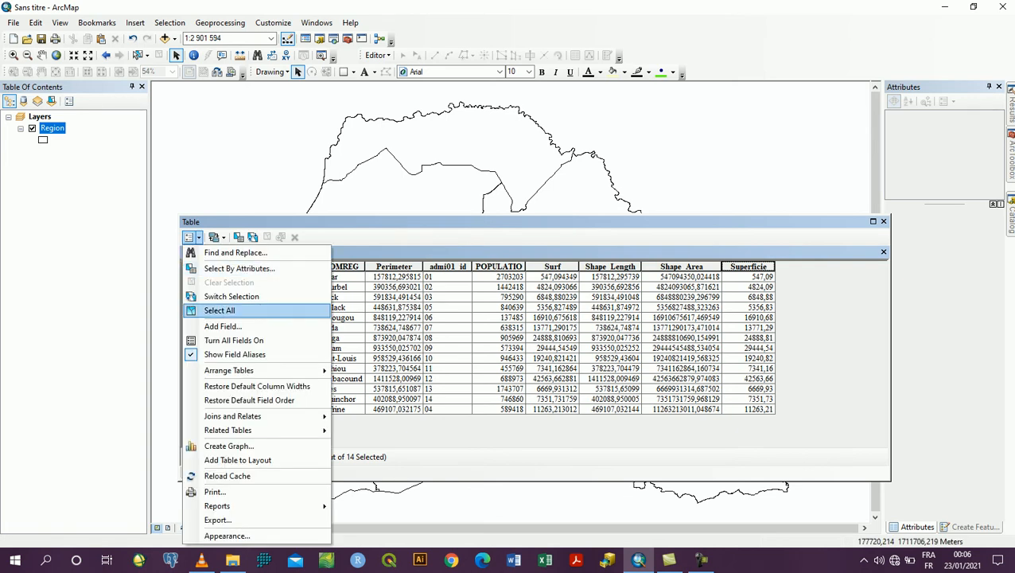
click(223, 326)
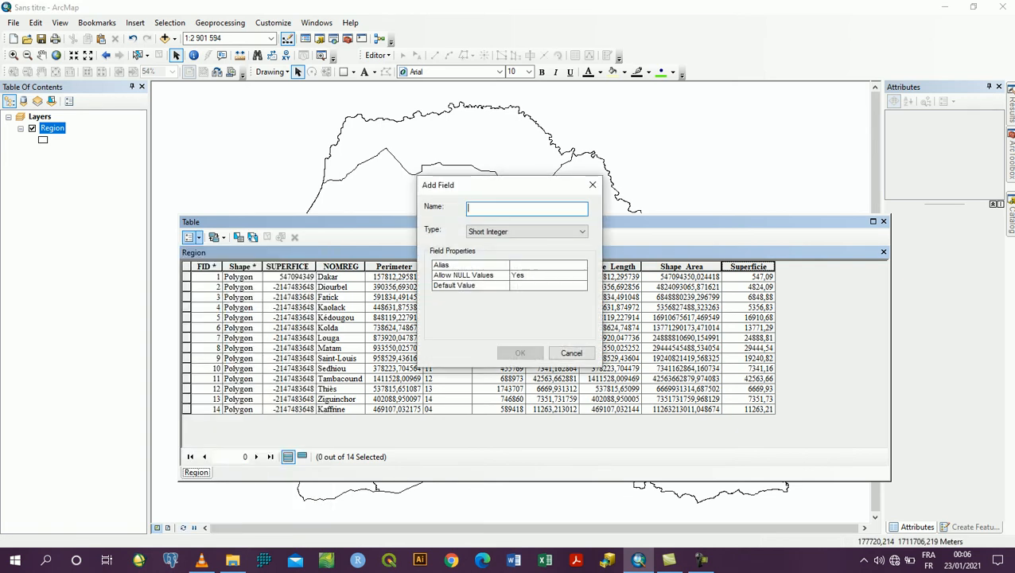
text(Densite)
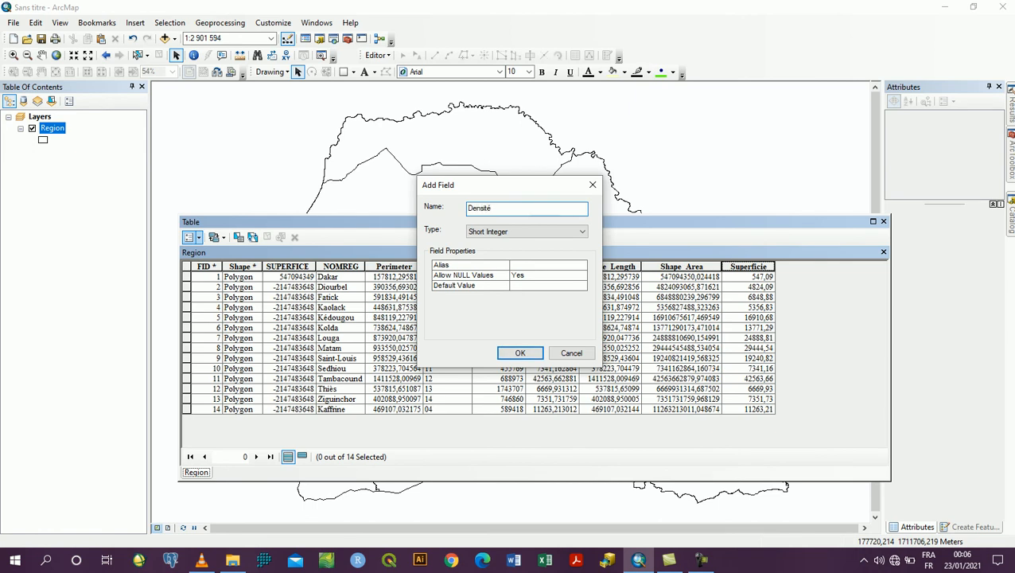
click(557, 231)
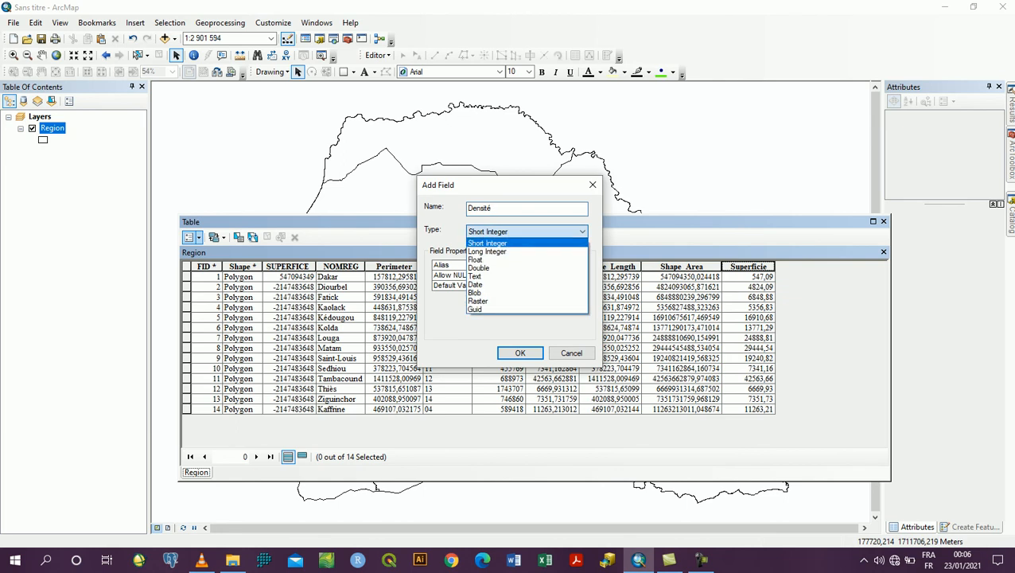
click(486, 260)
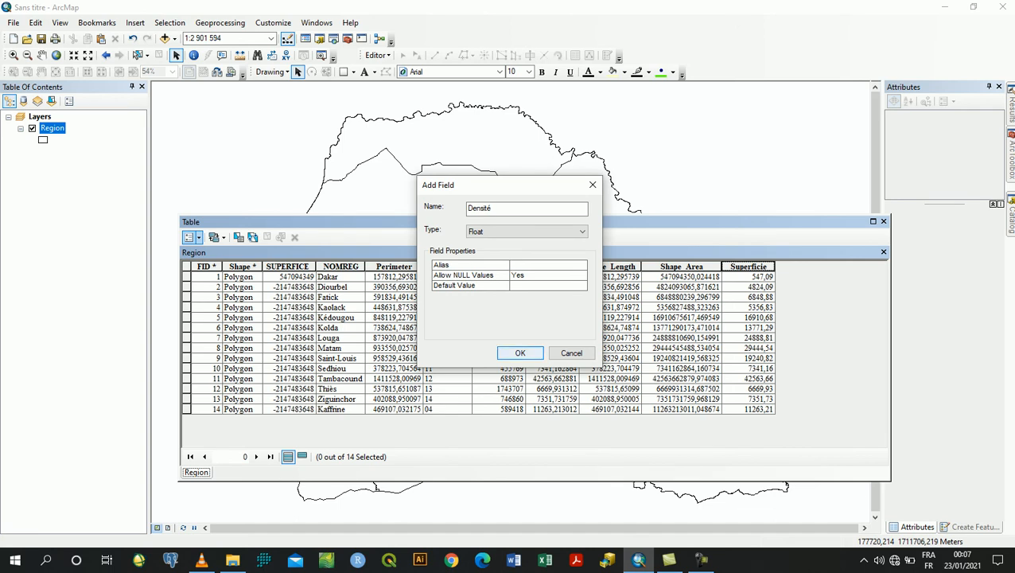
key(Return)
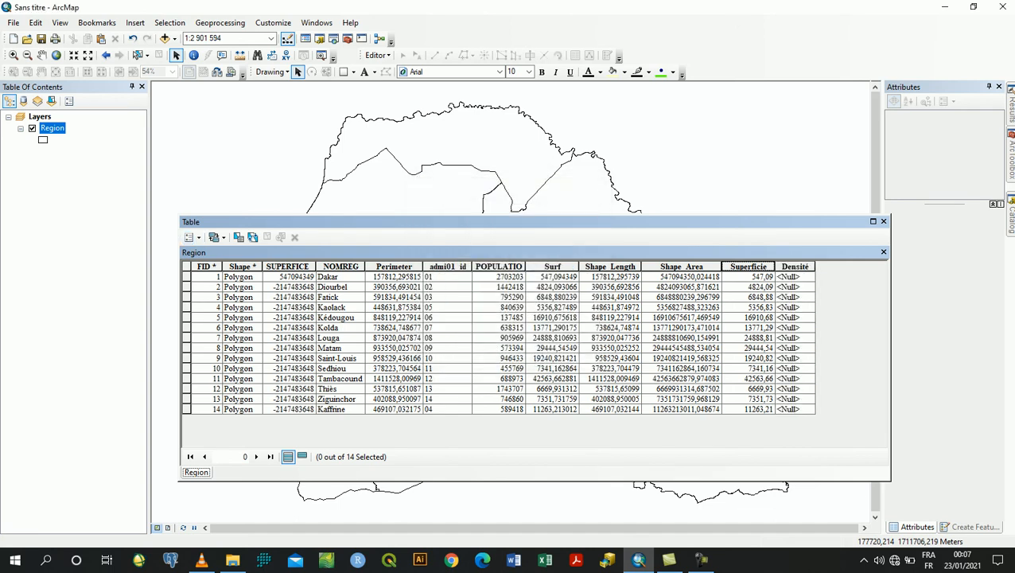
Calculate the Densité field with the Field Calculator expression [POPULATION] / [Superficie]
right_click(795, 267)
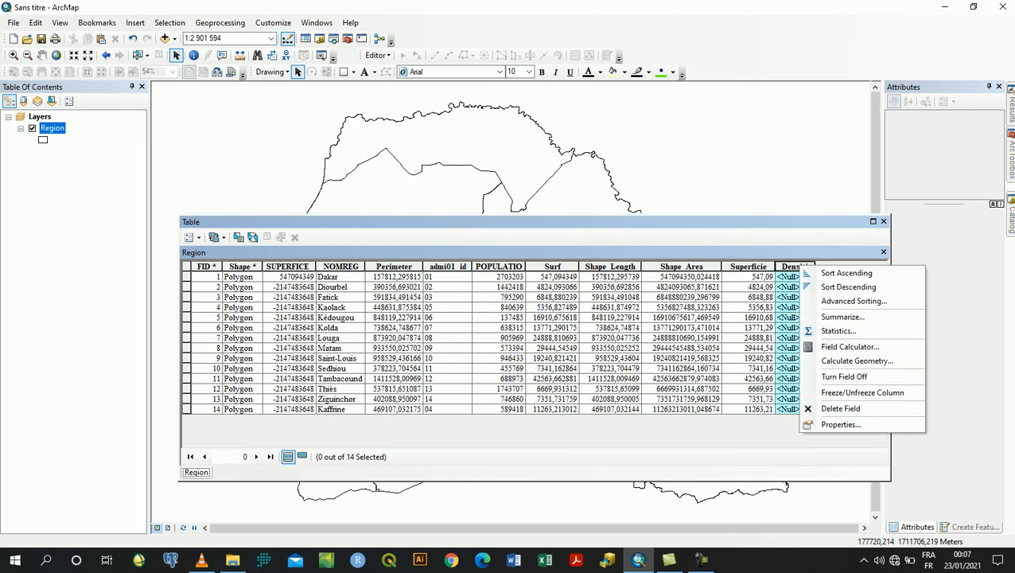
click(823, 344)
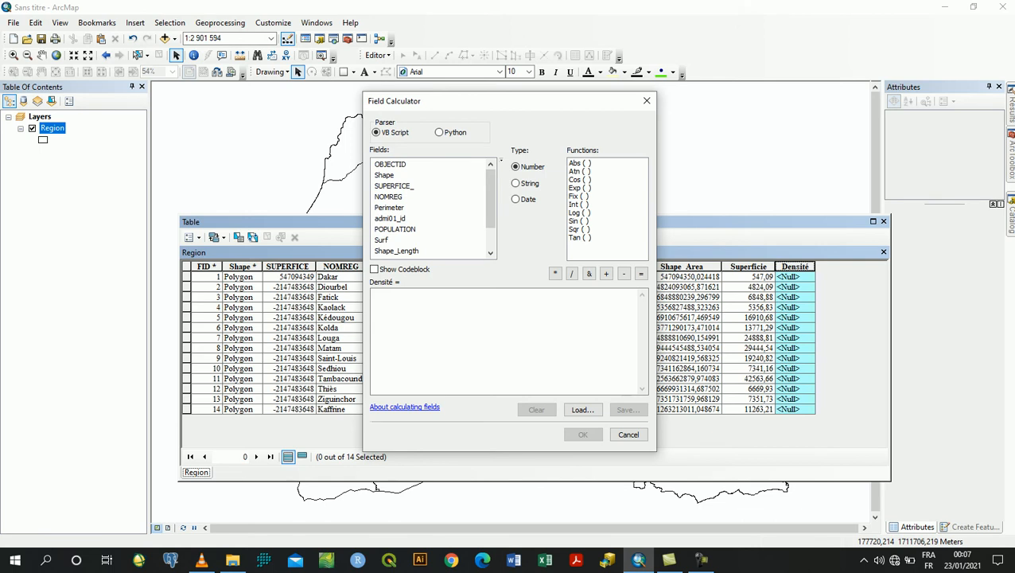
double_click(395, 229)
drag(491, 199, 491, 229)
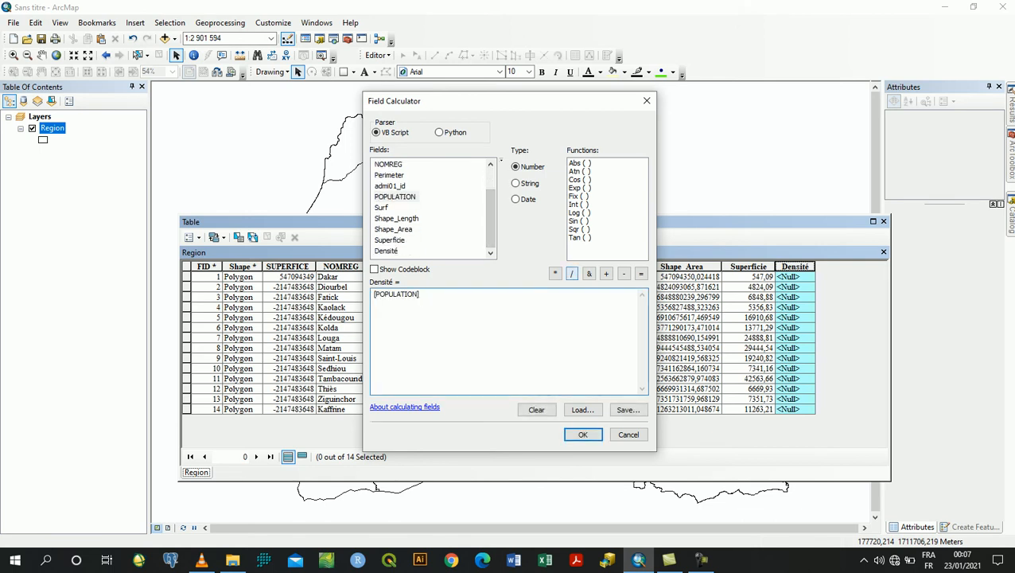
click(571, 272)
double_click(390, 241)
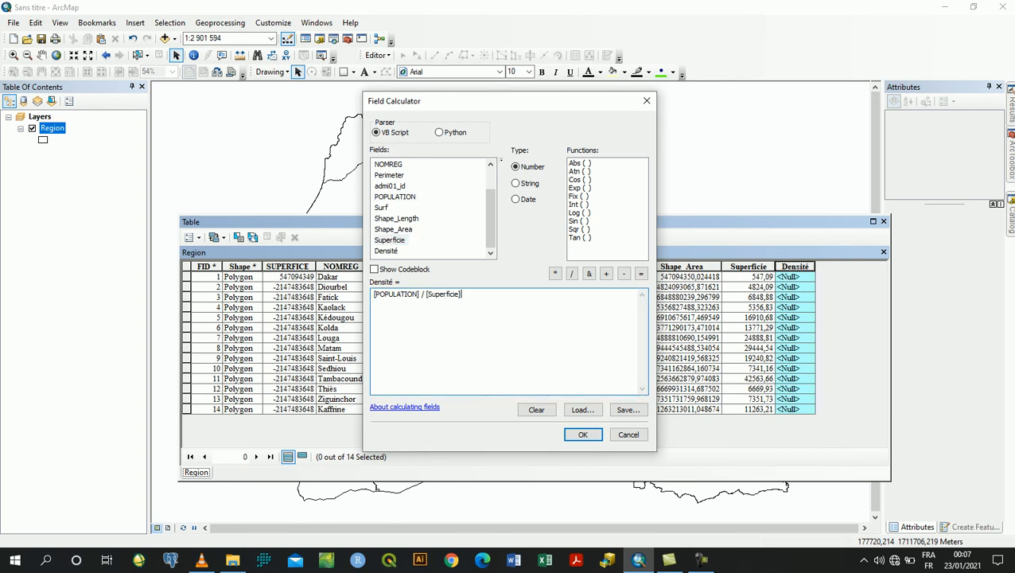
click(583, 434)
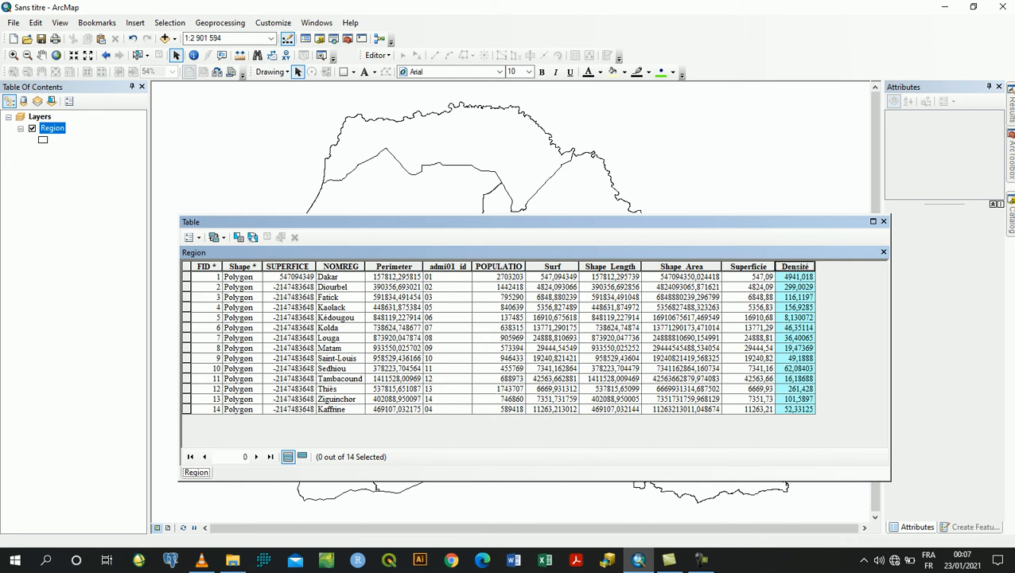
Set the number format of the Densité field to 2 decimal places and close the attribute table
right_click(798, 267)
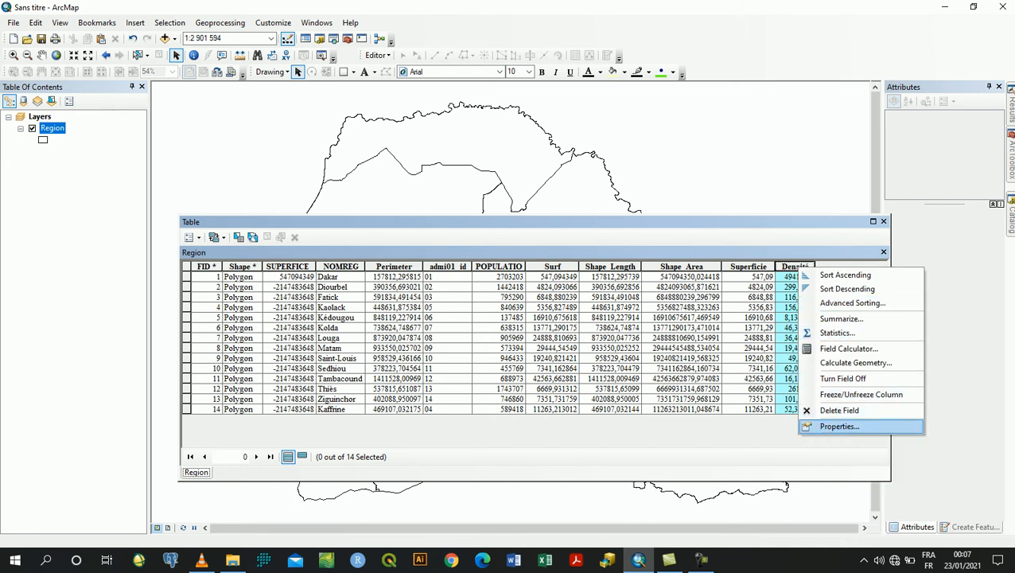
click(840, 427)
click(596, 274)
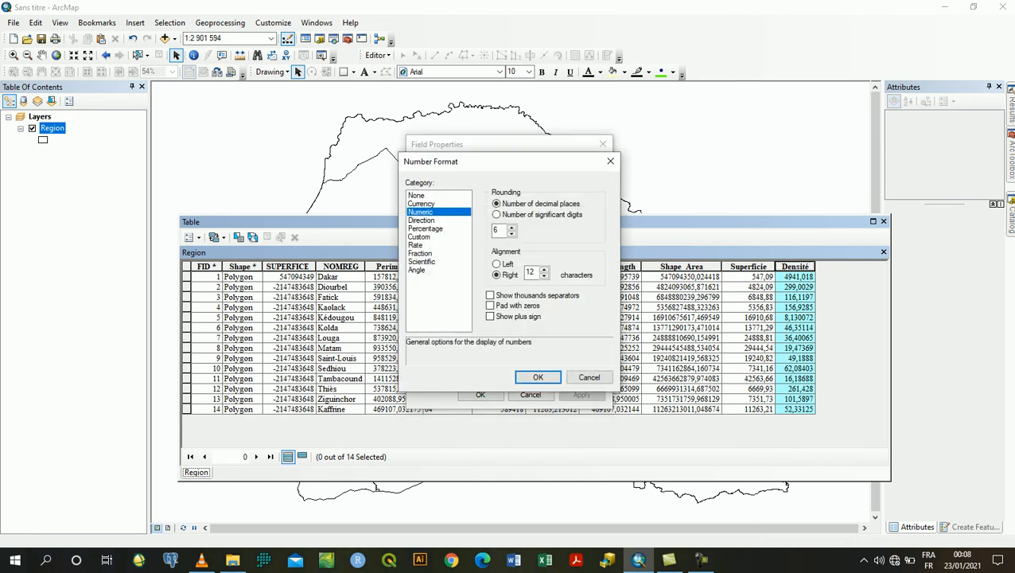
click(511, 234)
click(512, 233)
click(512, 234)
click(538, 377)
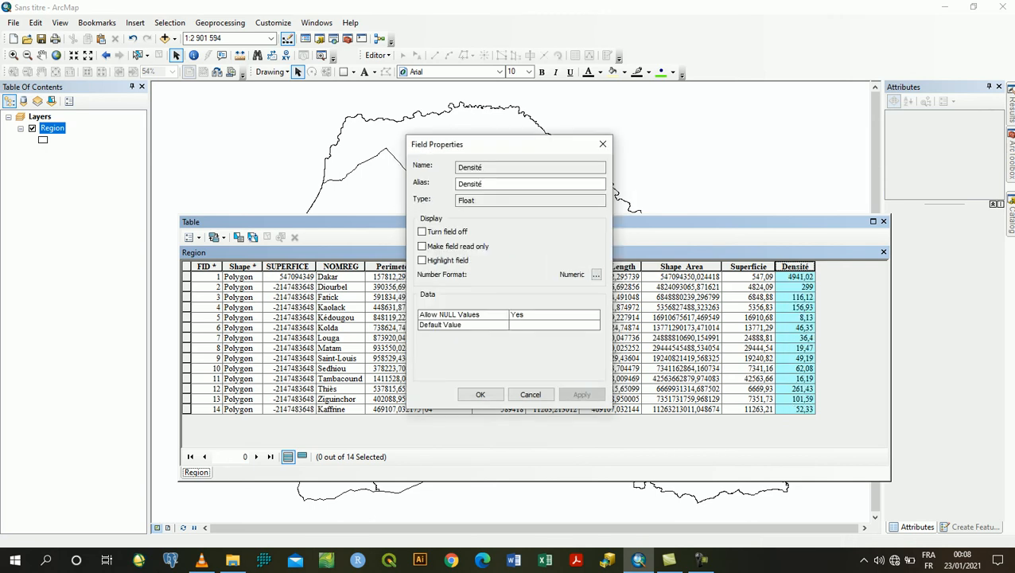
click(480, 395)
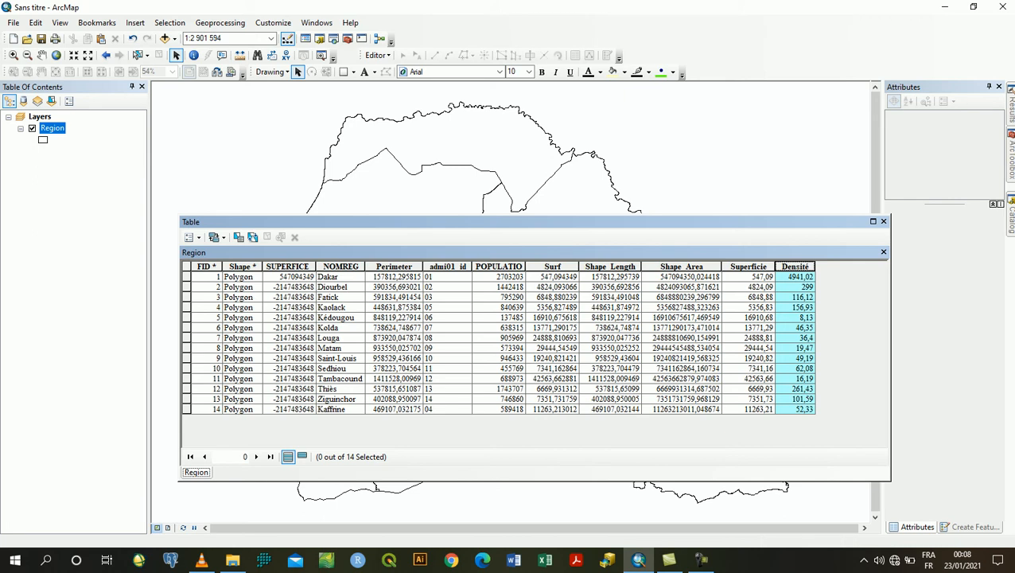
click(884, 221)
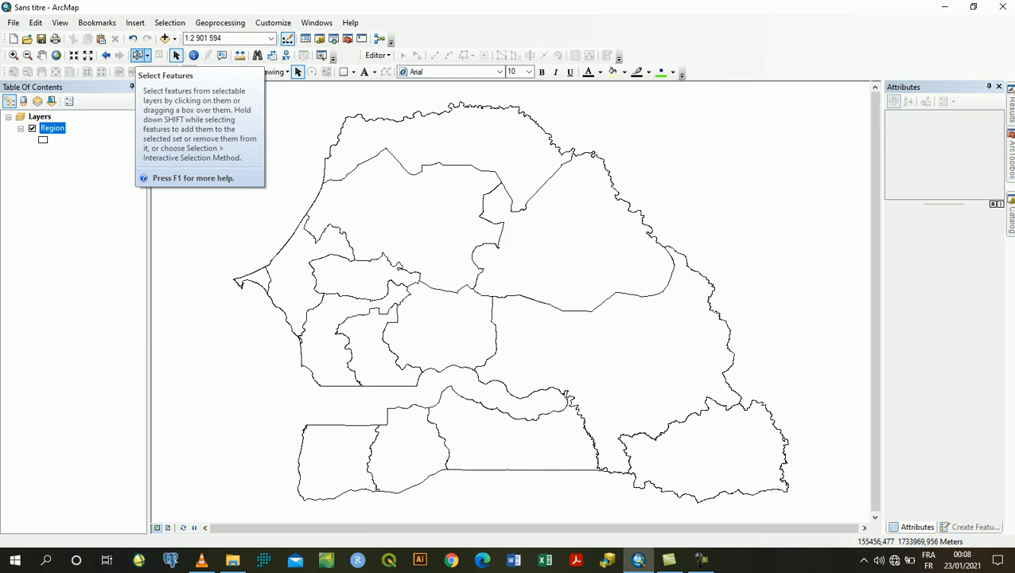
Select the Thiès region on the map and export it as Thiès in D:\FORMATION_SEMINAIRE\GEOREF, adding the exported data as a layer
click(137, 55)
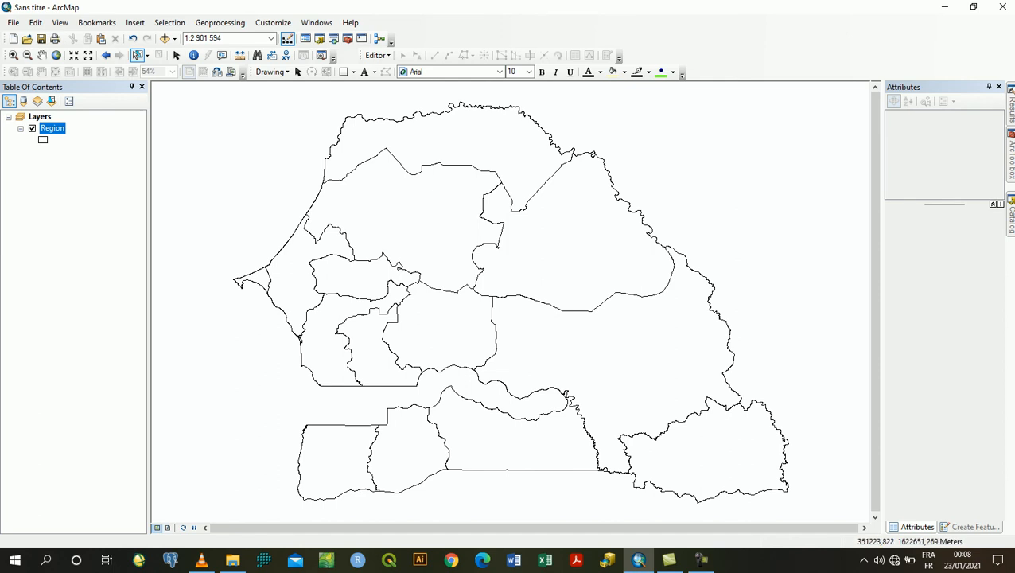
click(296, 265)
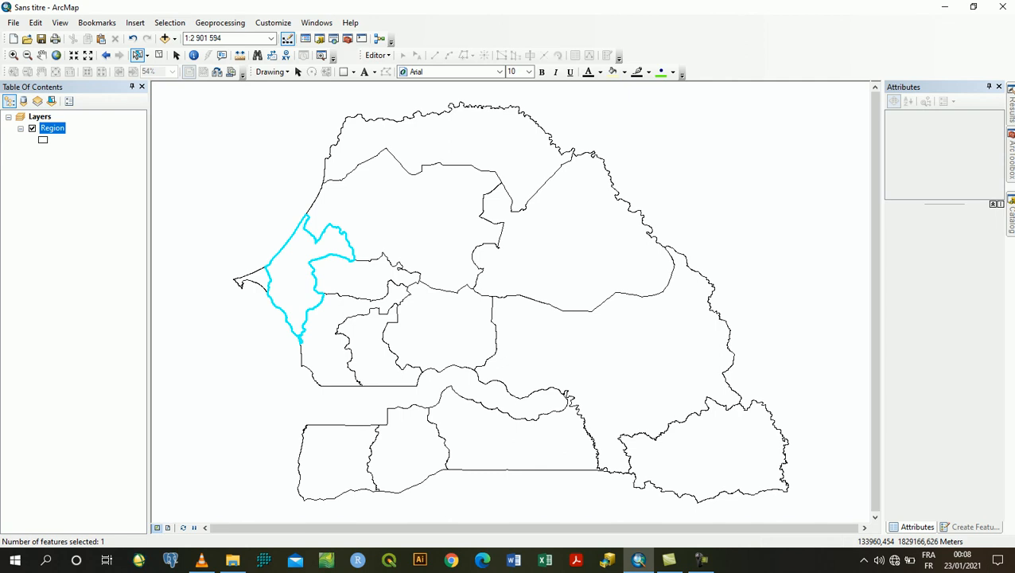
right_click(52, 128)
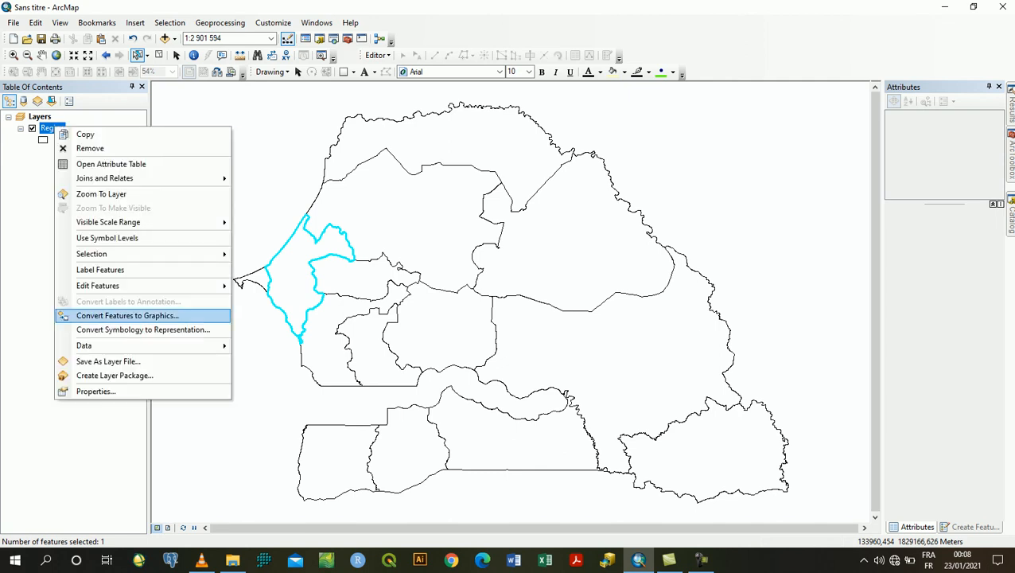
mouse_move(119, 345)
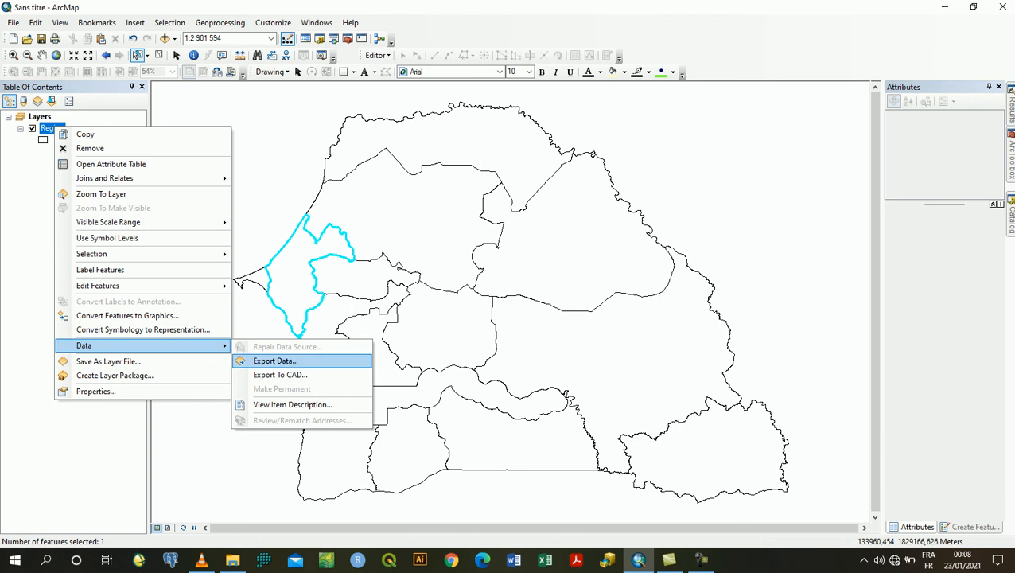
click(276, 360)
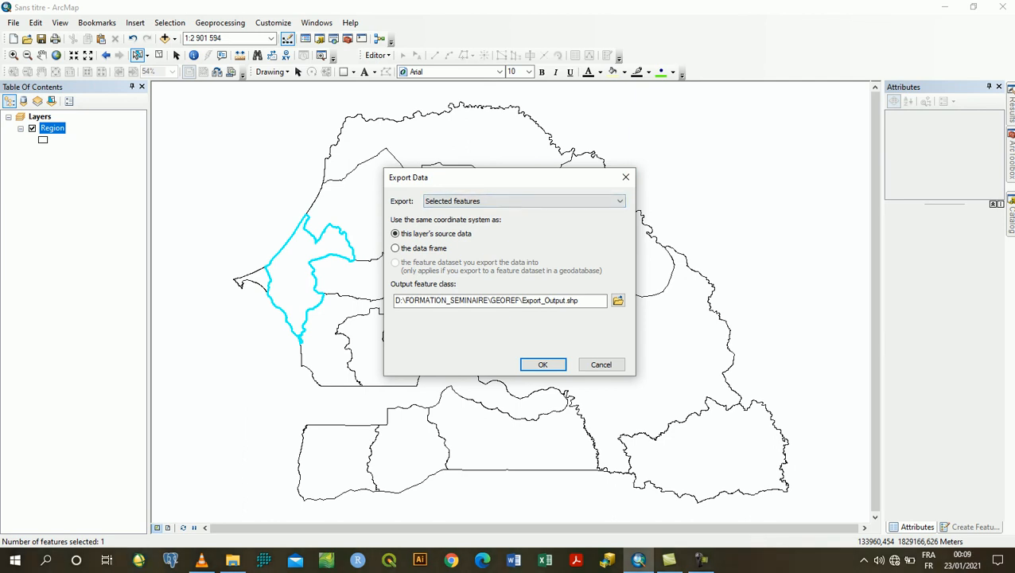
drag(582, 300, 521, 301)
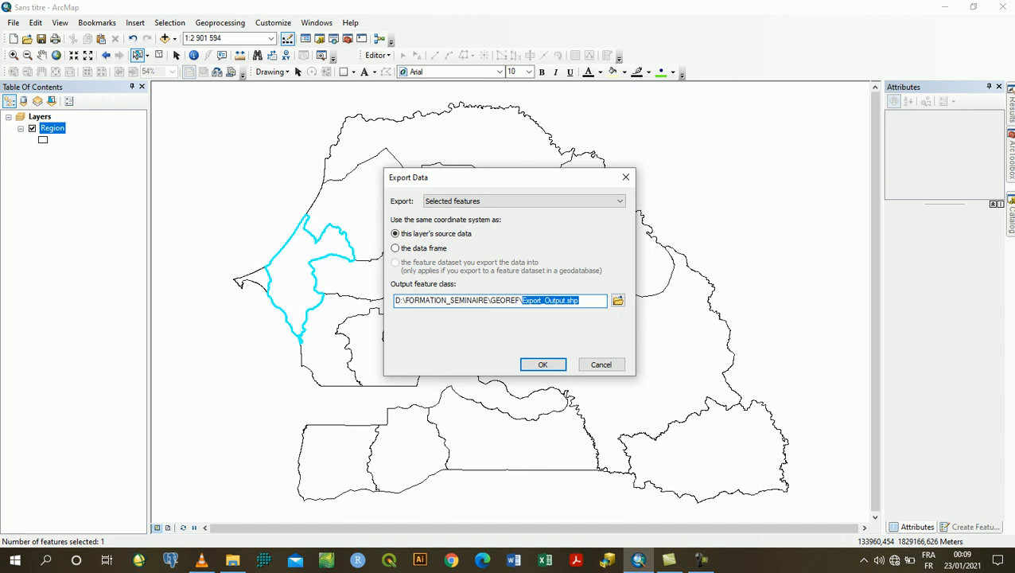
text(Thiès)
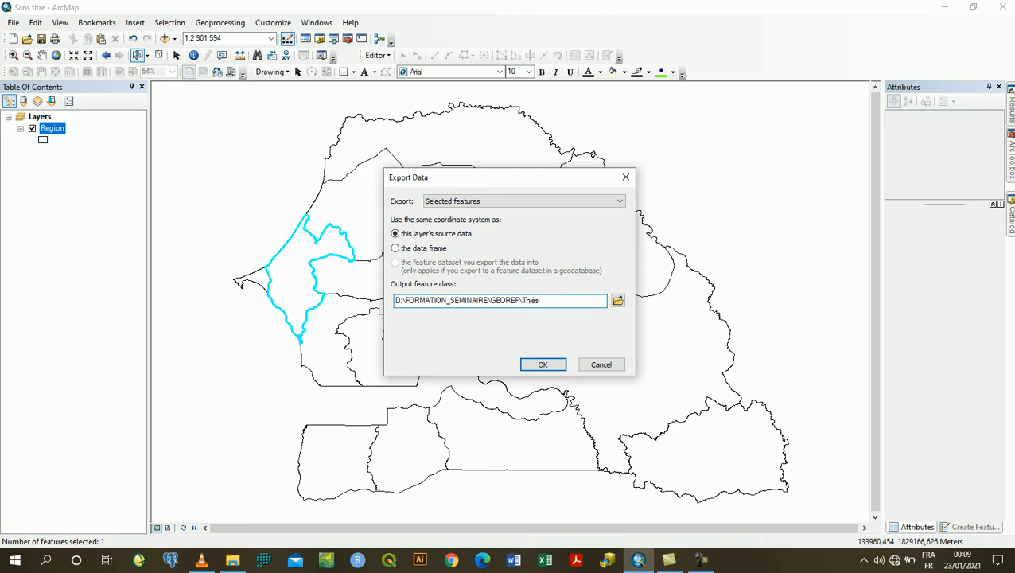
key(Return)
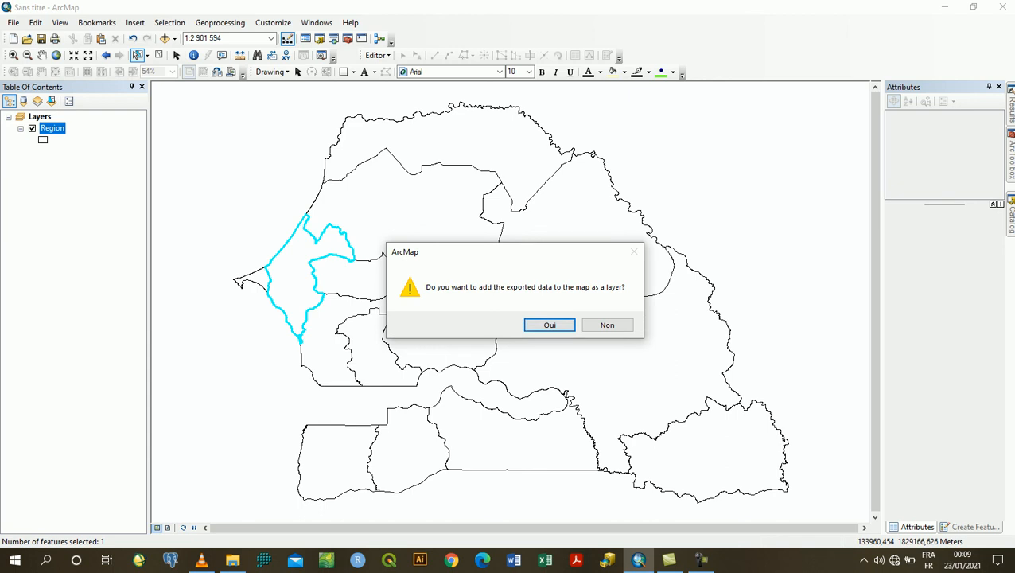
key(Return)
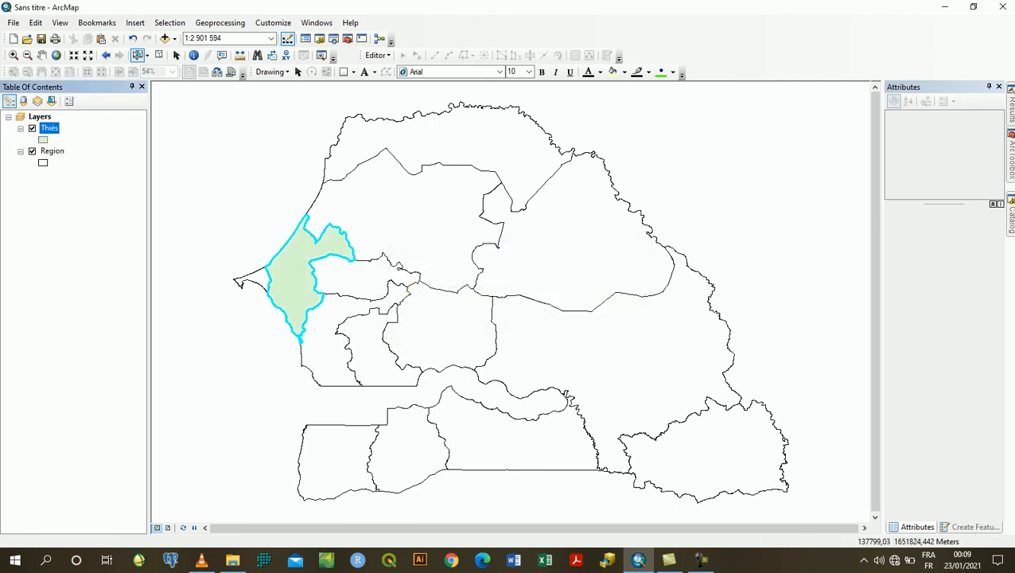
Hide the Region layer and zoom to the Thiès layer to inspect the exported polygon
click(32, 151)
right_click(49, 128)
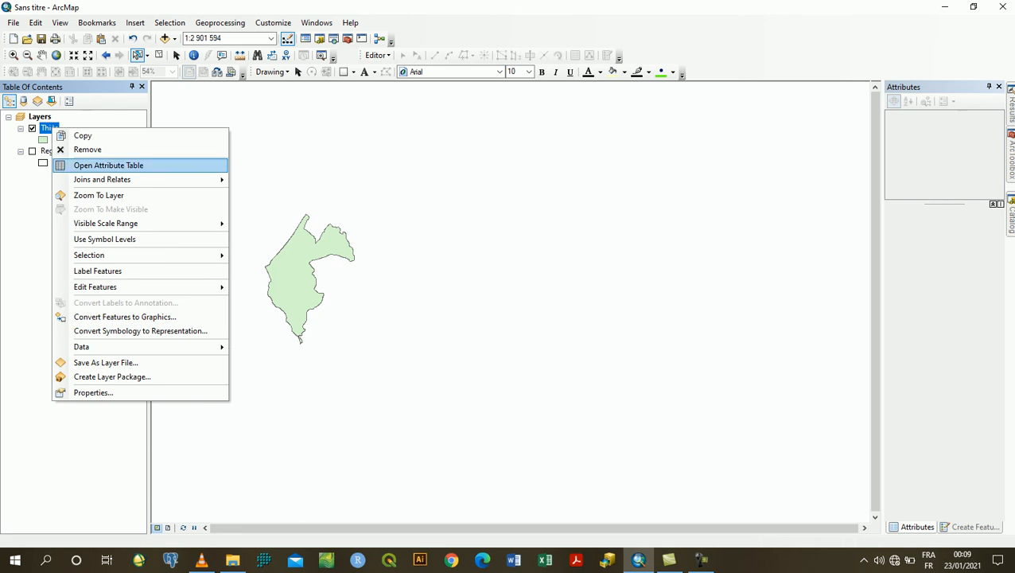
click(89, 195)
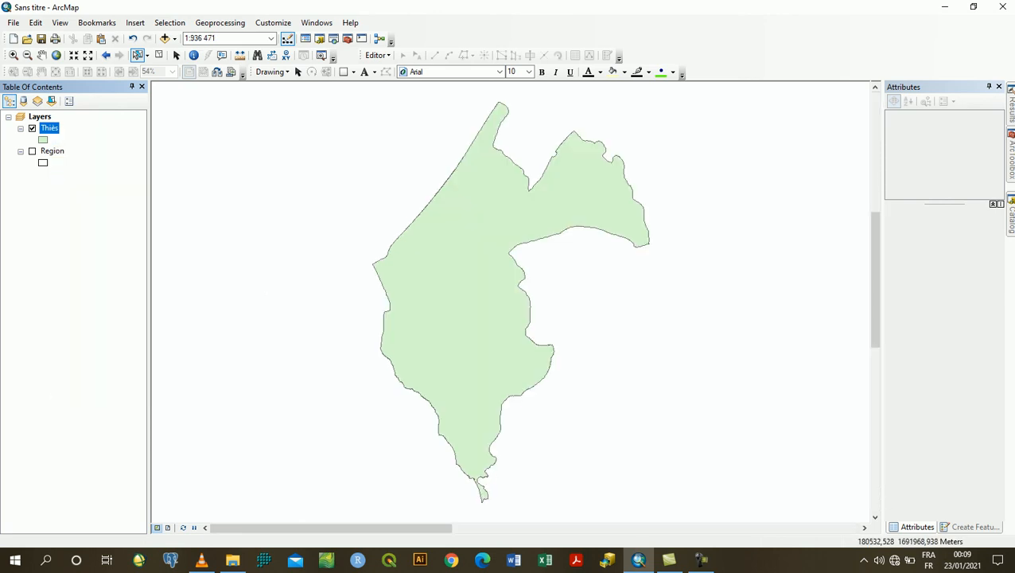
Return to the full map extent with only the Region layer displayed and clear the feature selection
click(32, 150)
click(56, 55)
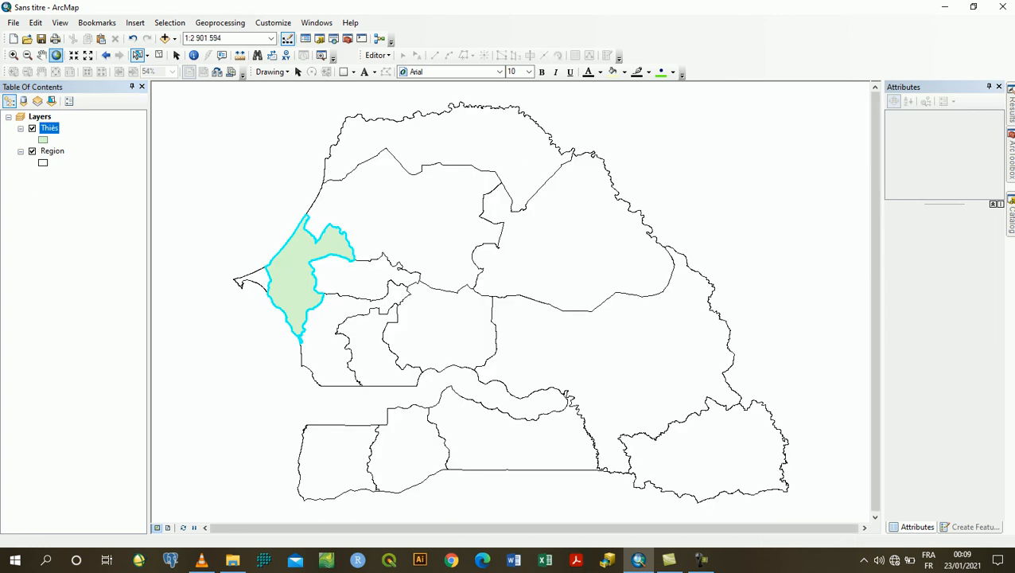
click(32, 128)
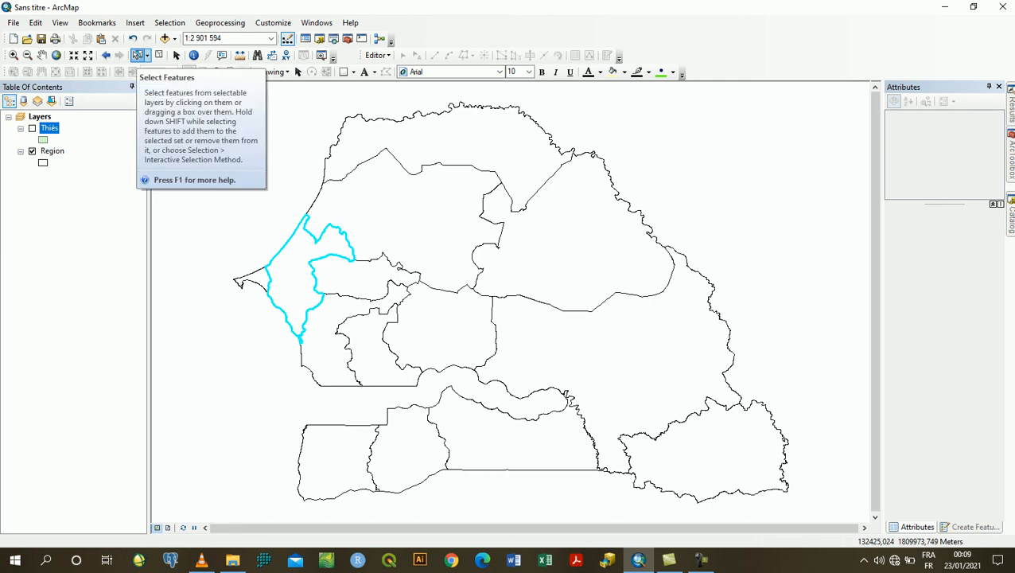
click(158, 55)
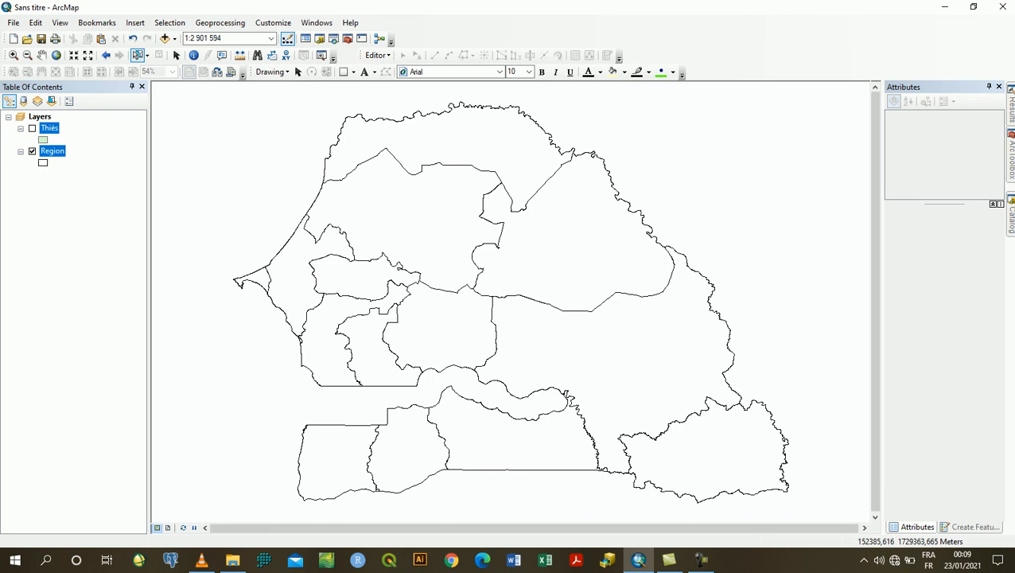
In the Region layer's properties, turn on feature labels and use NOMREG as the label field
right_click(51, 150)
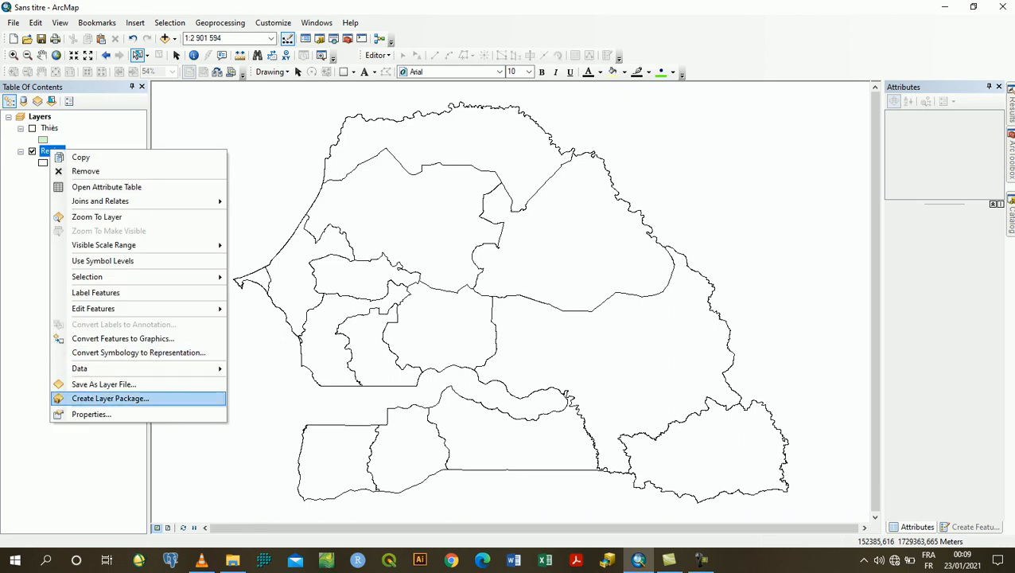
click(91, 414)
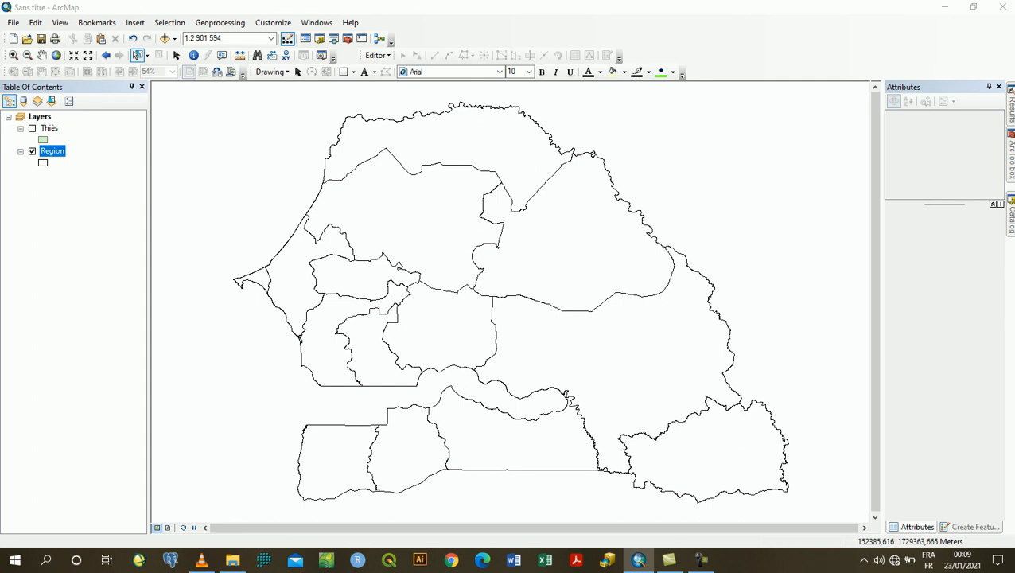
click(701, 560)
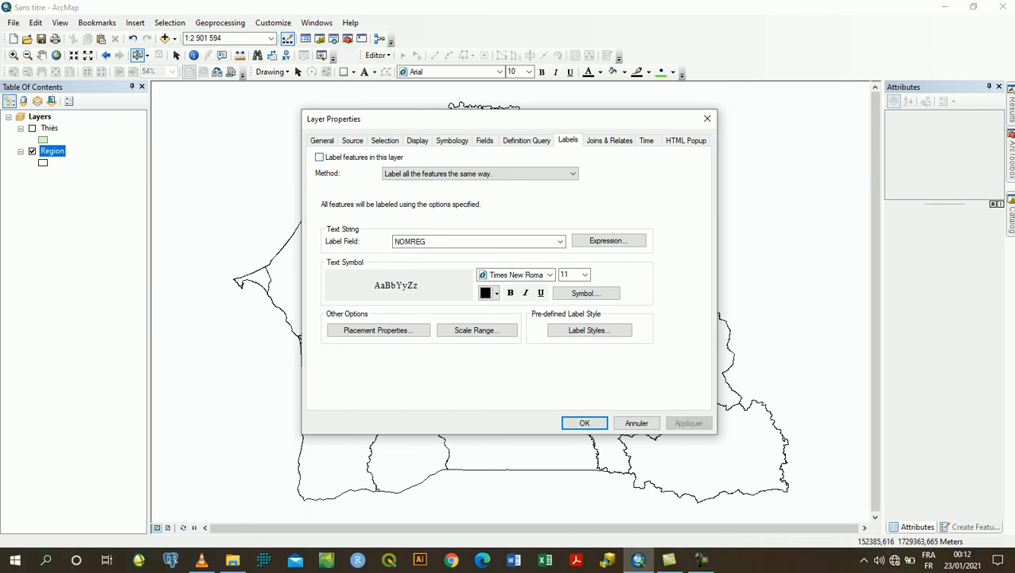
click(319, 157)
click(560, 241)
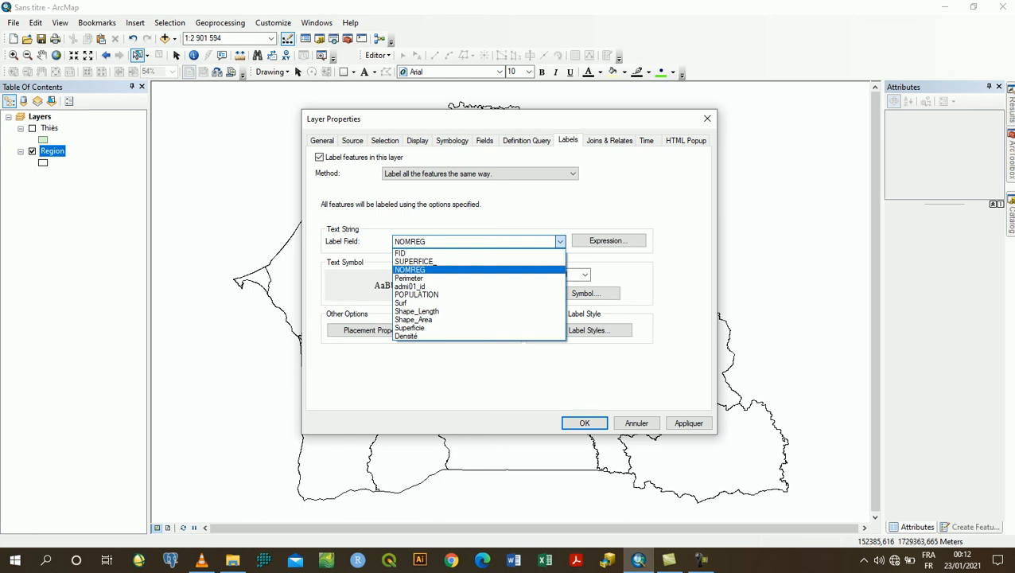
click(446, 270)
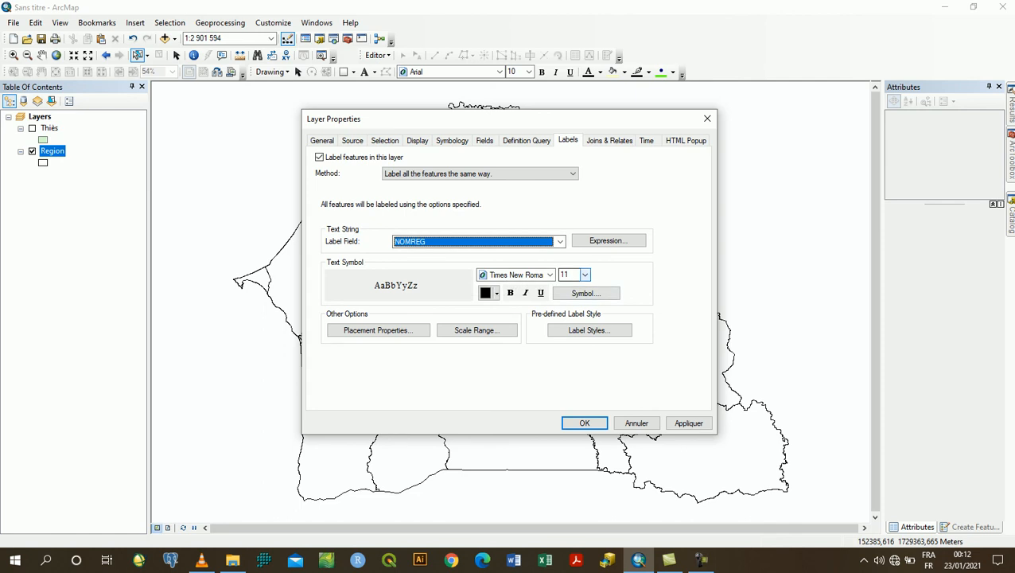
Format the Region labels as size 12 bold text and apply the layer properties to the map
click(585, 274)
click(565, 294)
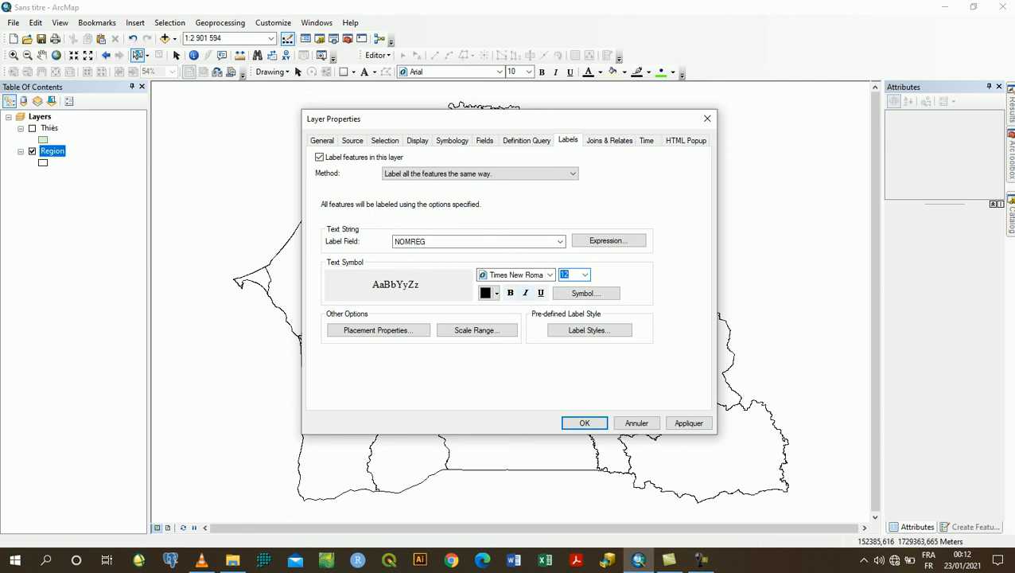
click(510, 293)
click(689, 423)
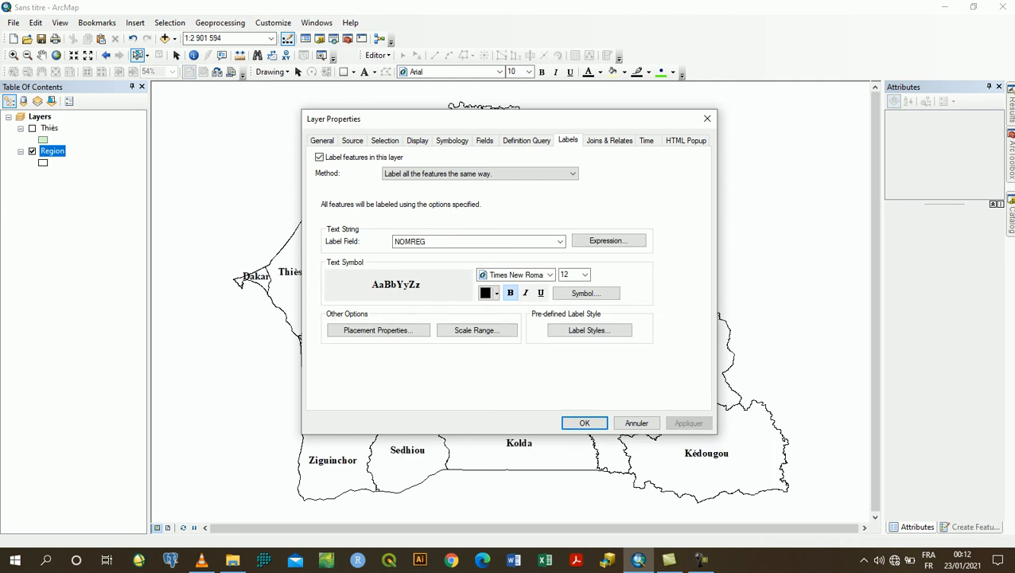
click(585, 424)
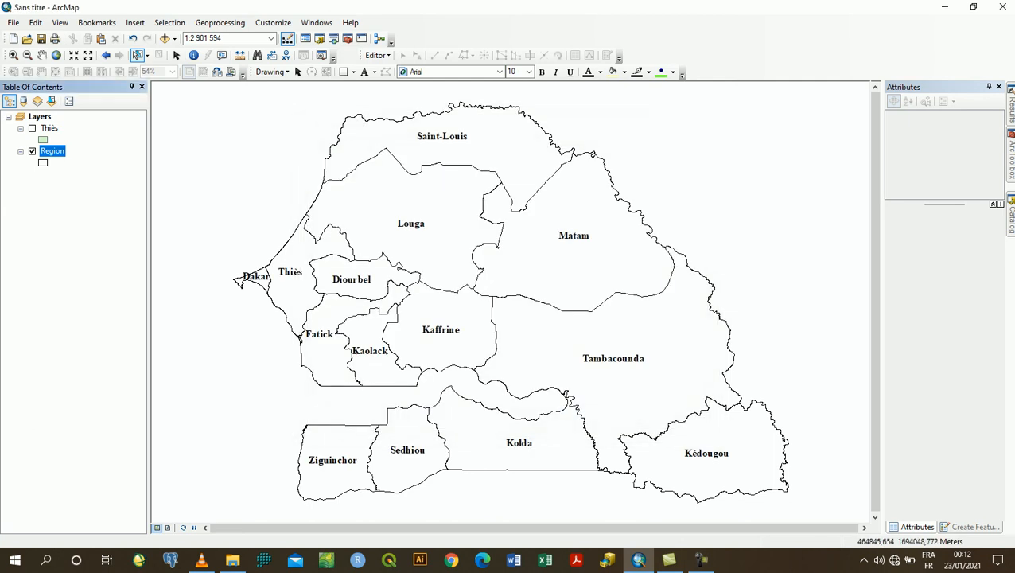
click(176, 55)
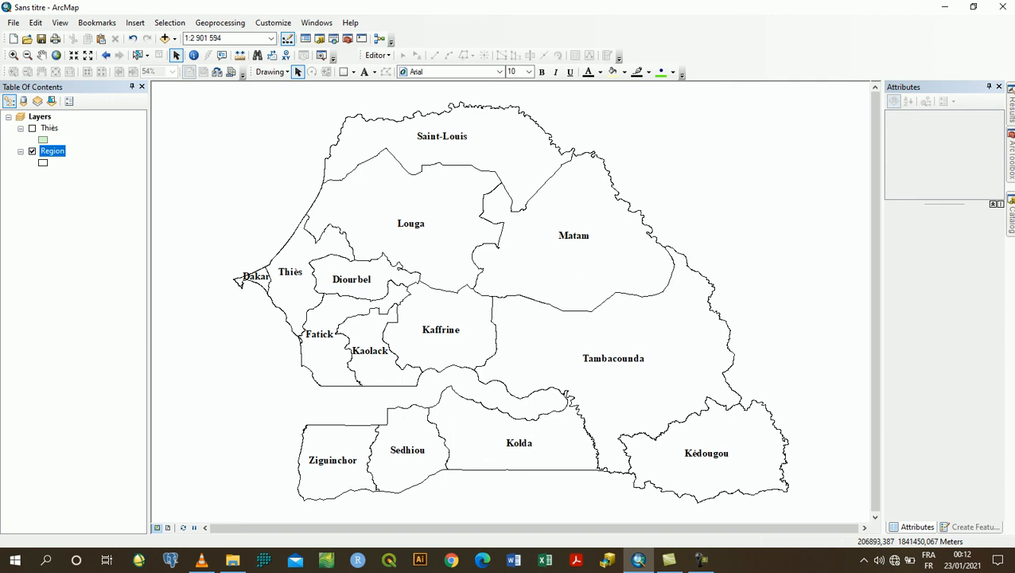
click(701, 560)
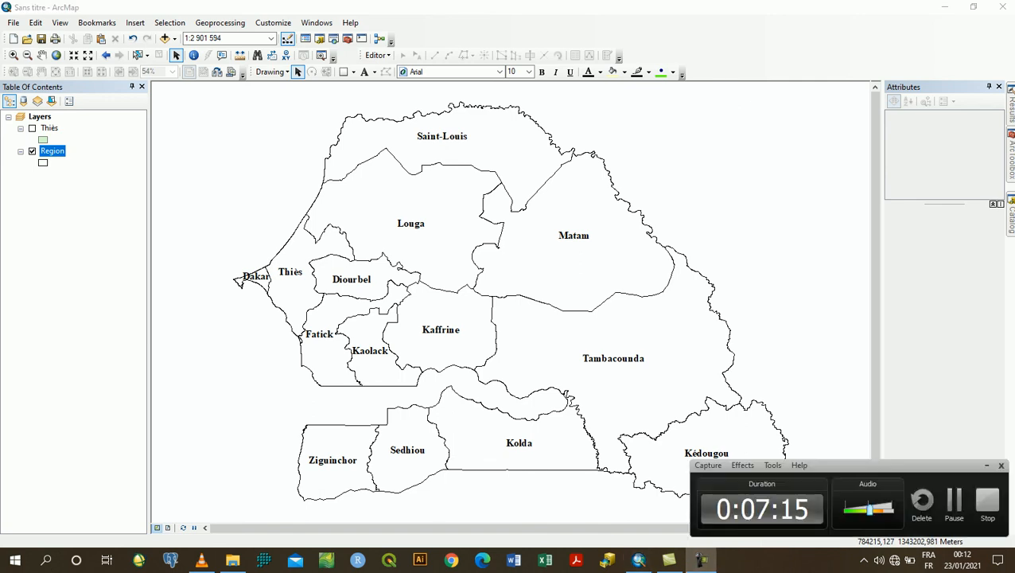